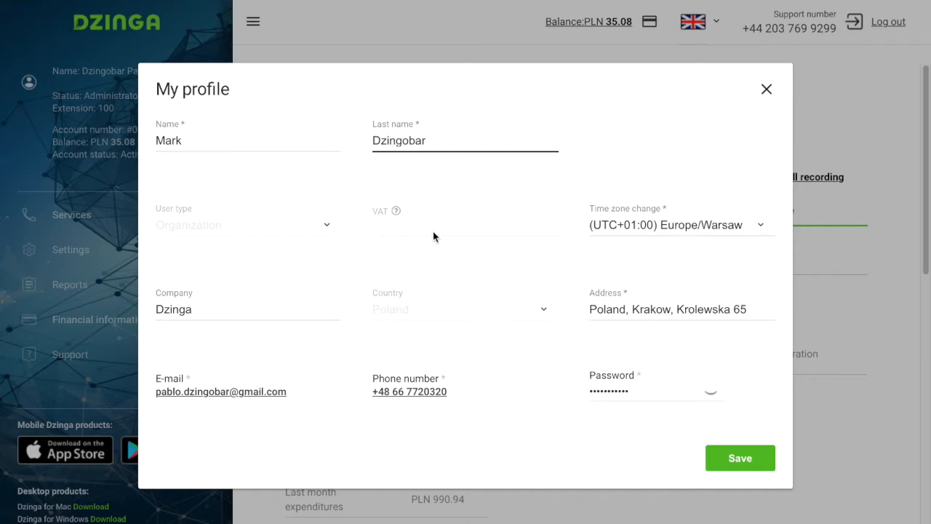
- Set the profile's time zone to (UTC+01:00) Europe/Warsaw
{"action": "left_click", "coordinate": [746, 226]}
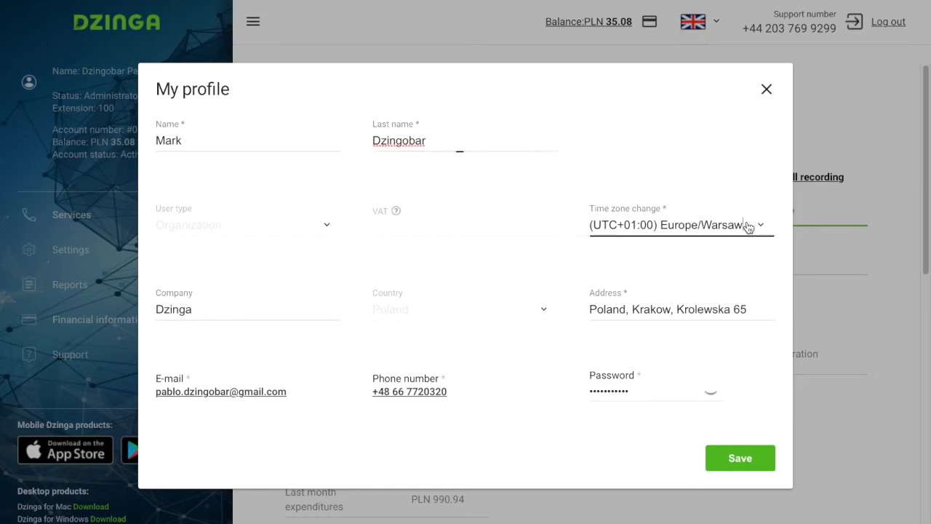
{"action": "scroll", "coordinate": [713, 310], "scroll_direction": "down", "scroll_amount": 10}
{"action": "scroll", "coordinate": [716, 311], "scroll_direction": "down", "scroll_amount": 12}
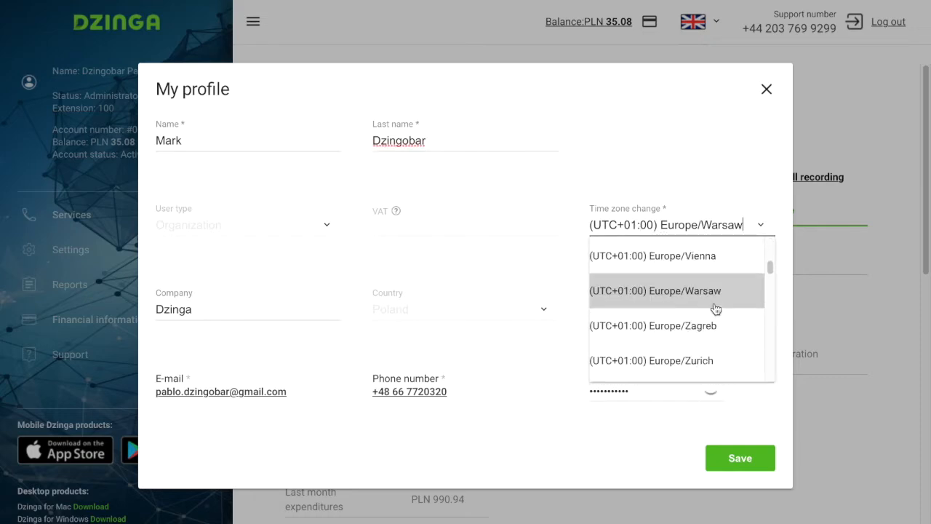
{"action": "left_click", "coordinate": [715, 299]}
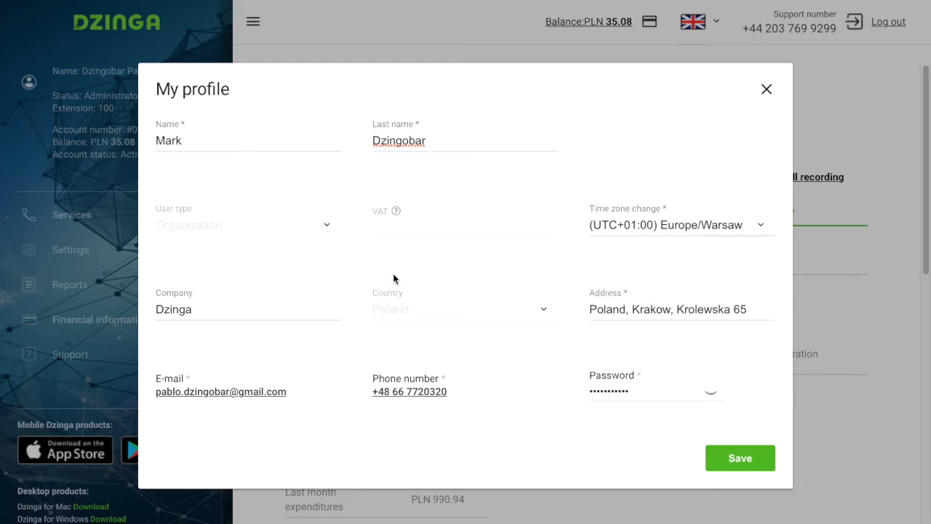
- Fill in the postal address in the profile, keeping Dzinga as the company
{"action": "left_click", "coordinate": [227, 313]}
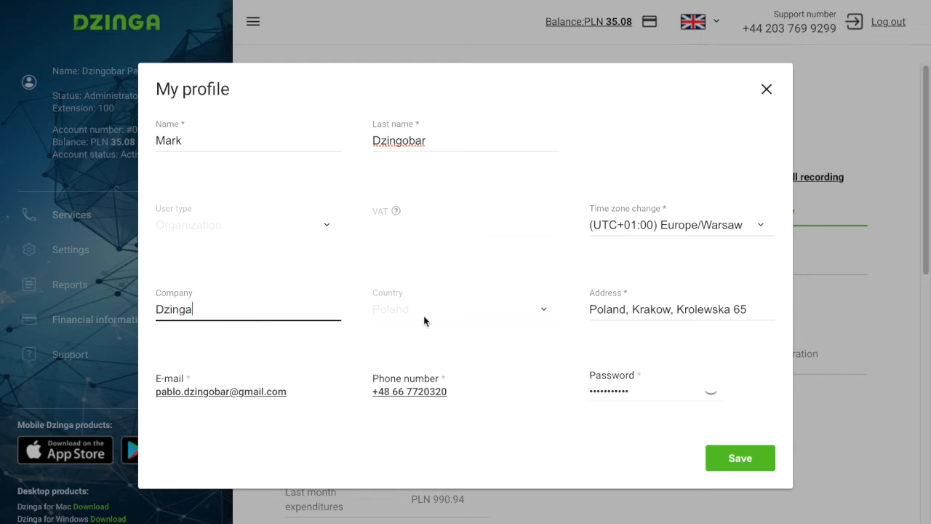
{"action": "left_click", "coordinate": [655, 309]}
{"action": "triple_click", "coordinate": [655, 309]}
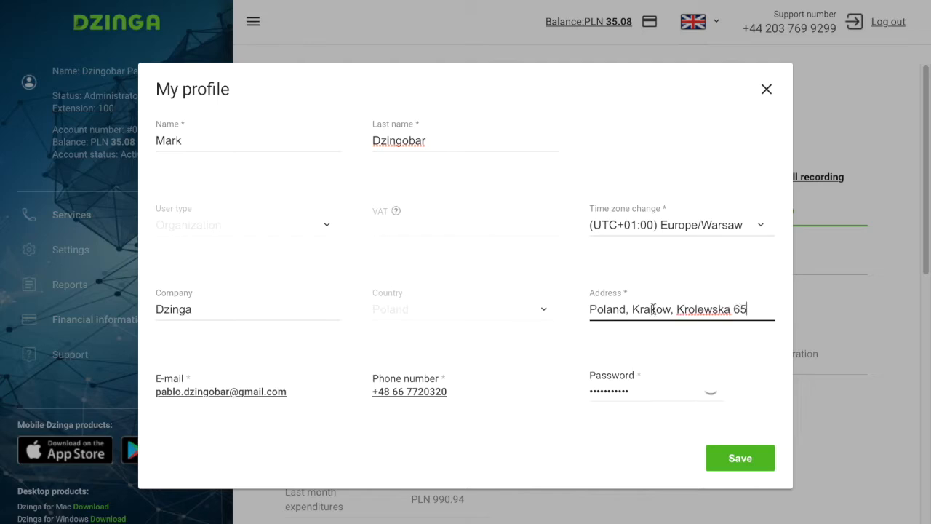
- Change the profile's e-mail by entering the new address in both the new and confirmation fields
{"action": "left_click", "coordinate": [211, 393]}
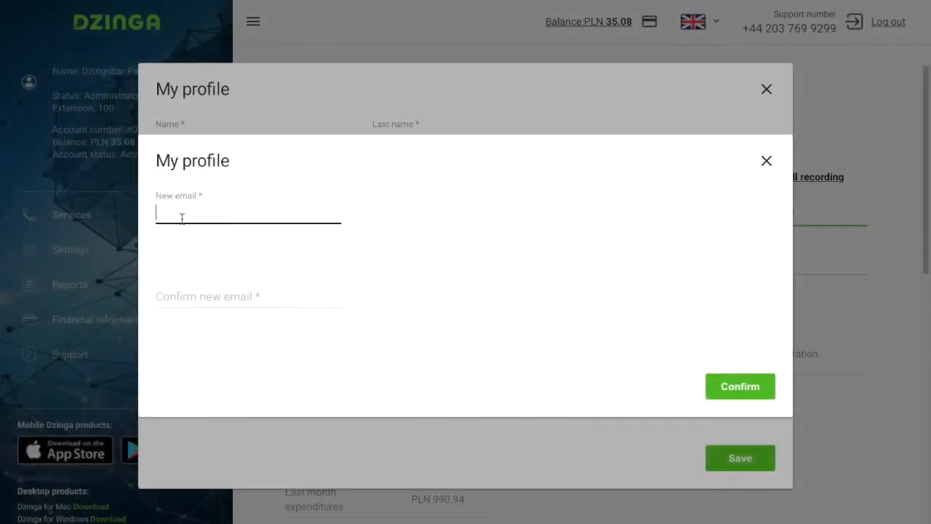
{"action": "key", "text": "ctrl+v"}
{"action": "left_click", "coordinate": [175, 297]}
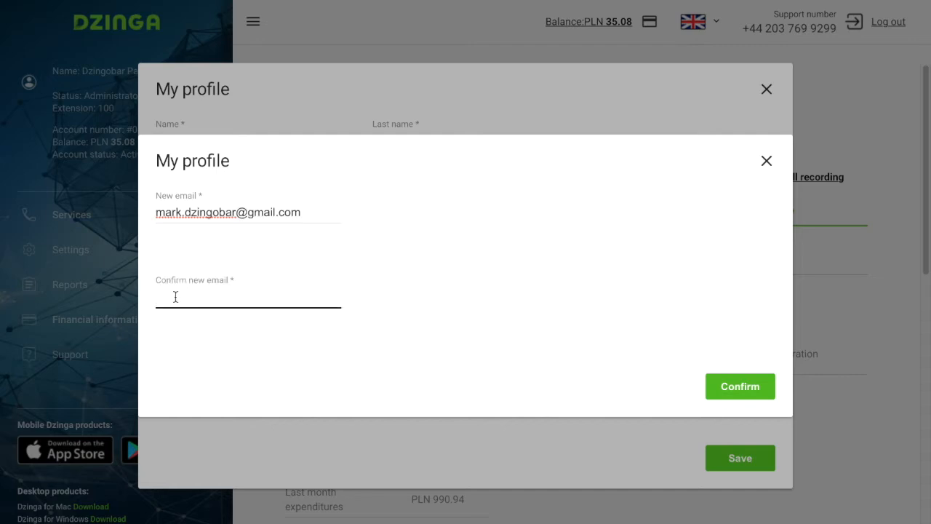
{"action": "key", "text": "ctrl+v"}
{"action": "left_click", "coordinate": [733, 390]}
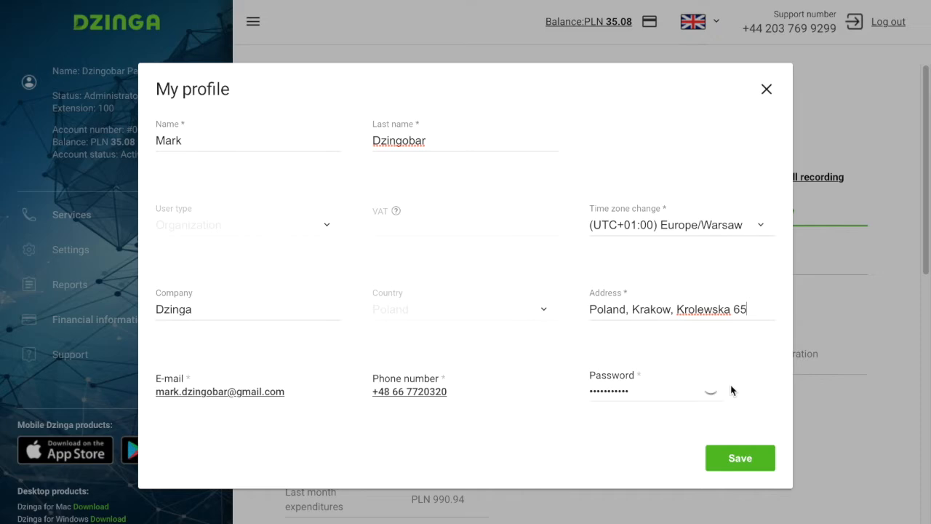
- Change the profile's phone number, requesting an SMS code and entering that verification code to confirm the new mobile number
{"action": "left_click", "coordinate": [441, 395]}
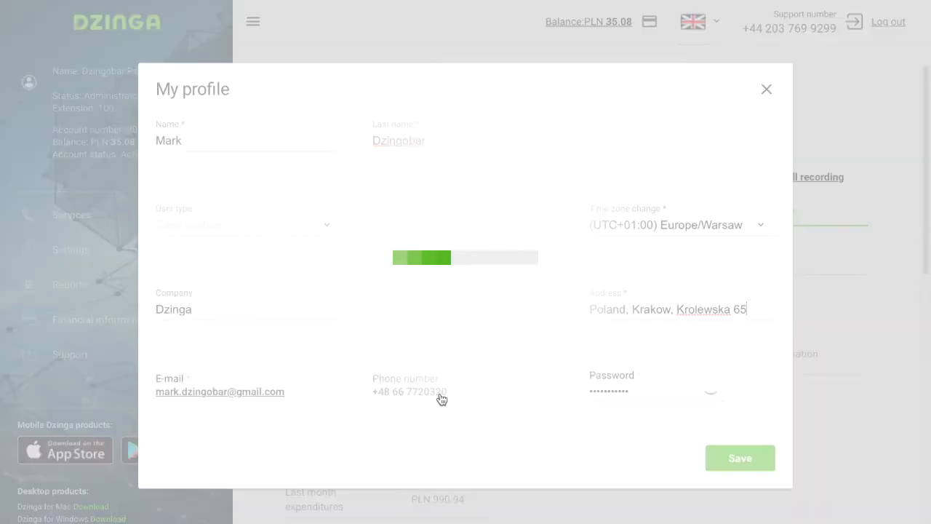
{"action": "key", "text": "ctrl+v"}
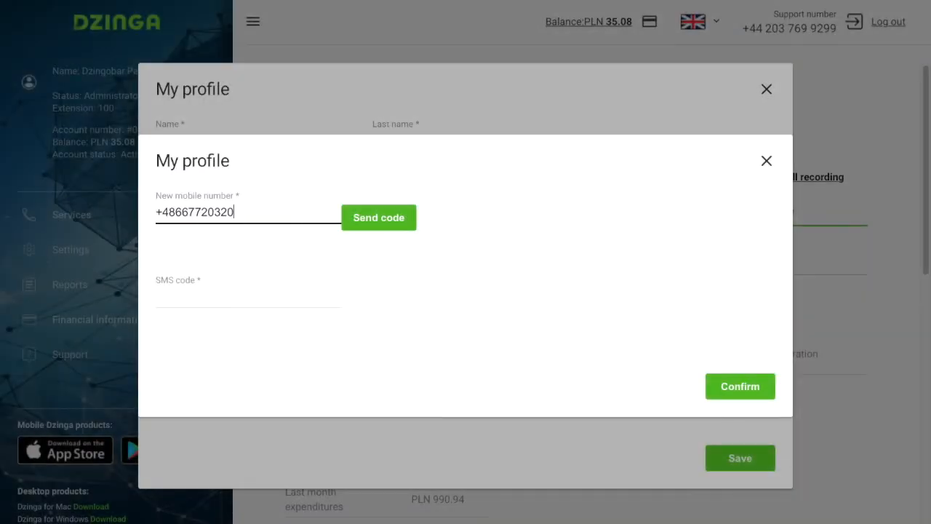
{"action": "left_click", "coordinate": [381, 229]}
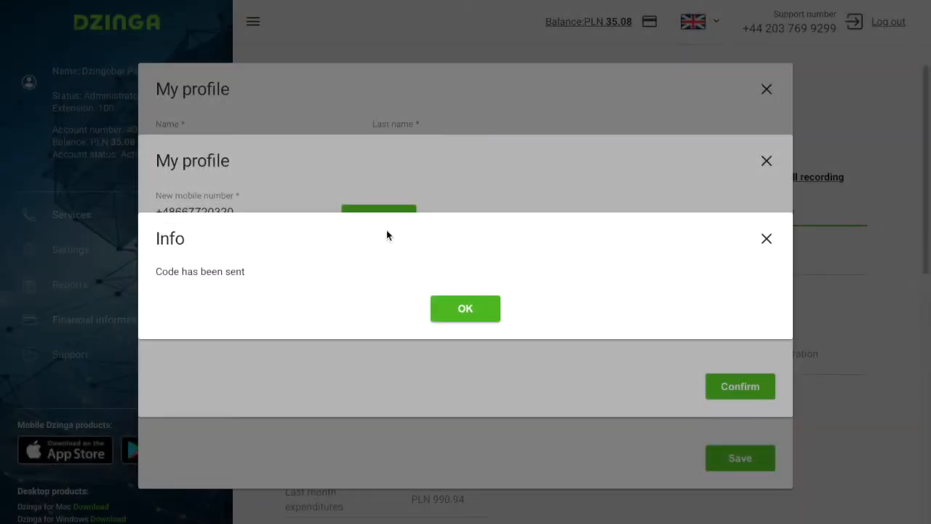
{"action": "left_click", "coordinate": [478, 308]}
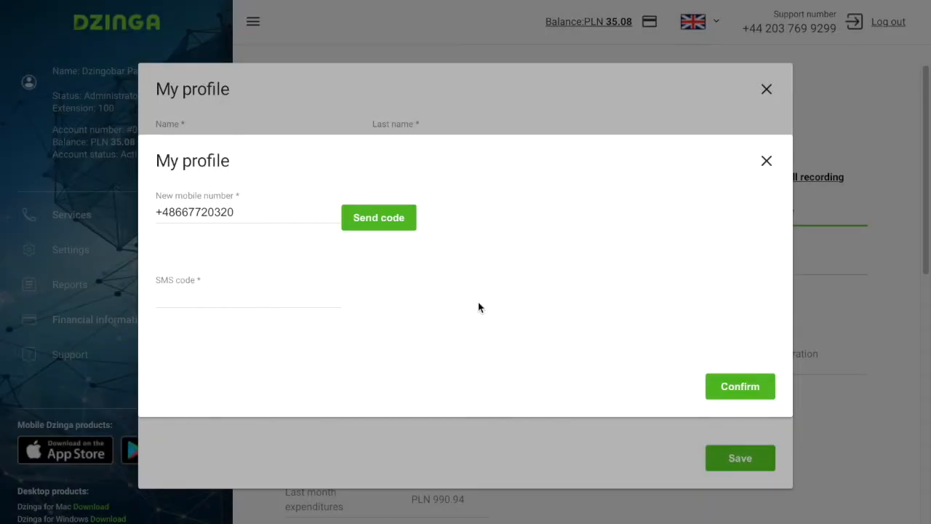
{"action": "left_click", "coordinate": [249, 301]}
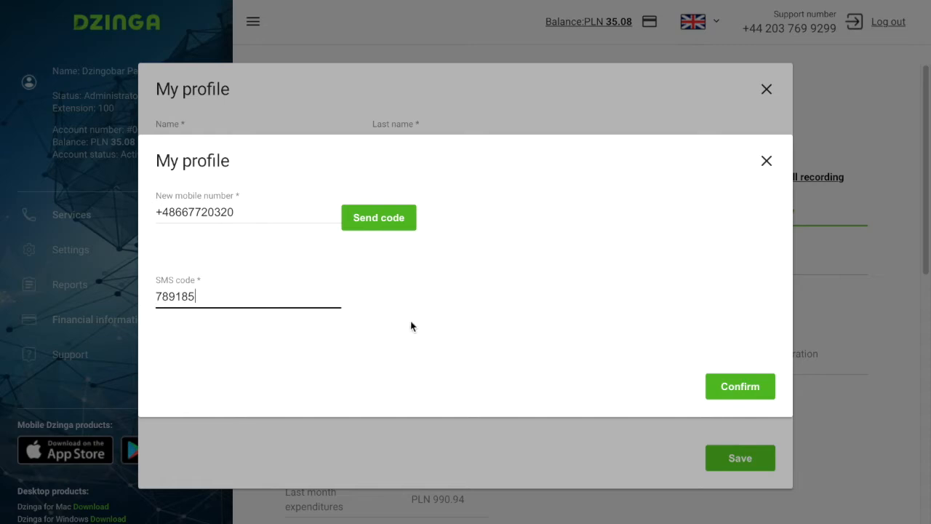
{"action": "left_click", "coordinate": [738, 387]}
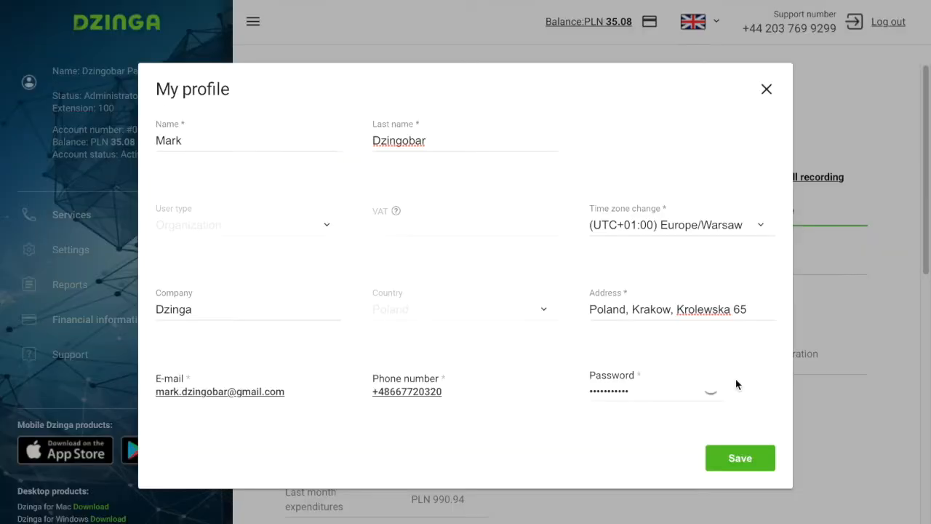
- Enter the account password in the profile and save the profile changes
{"action": "double_click", "coordinate": [632, 393]}
{"action": "type", "text": "•••••••••••"}
{"action": "left_click", "coordinate": [732, 464]}
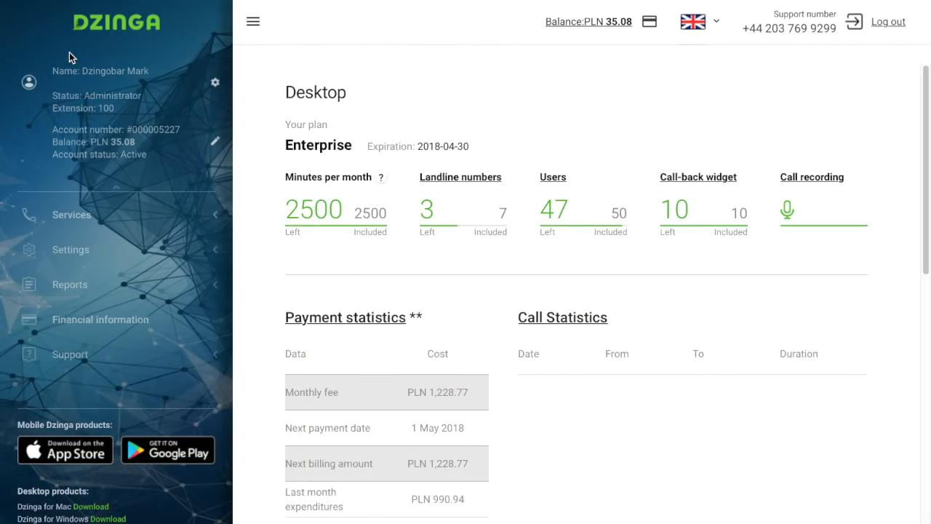
- Go to the services overview and start buying a multichannel landline number
{"action": "left_click", "coordinate": [73, 213]}
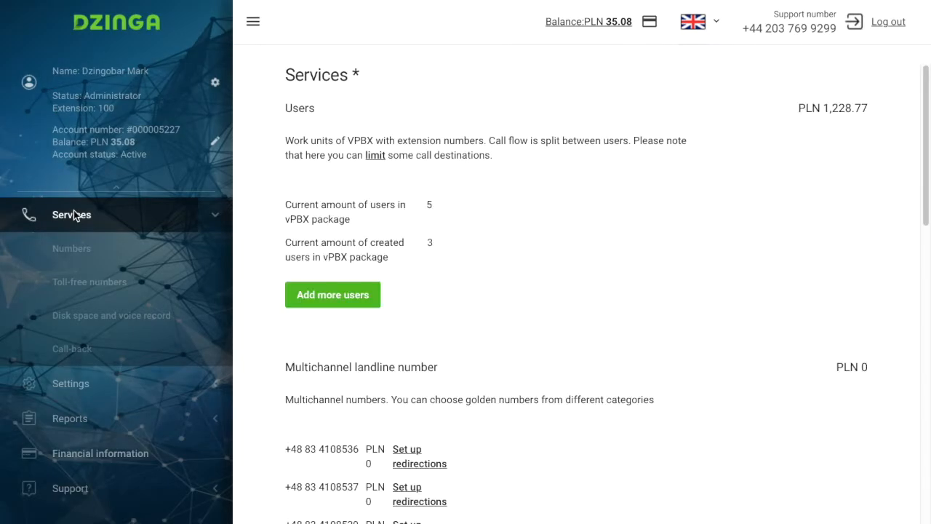
{"action": "scroll", "coordinate": [343, 342], "scroll_direction": "down", "scroll_amount": 1}
{"action": "scroll", "coordinate": [343, 346], "scroll_direction": "down", "scroll_amount": 3}
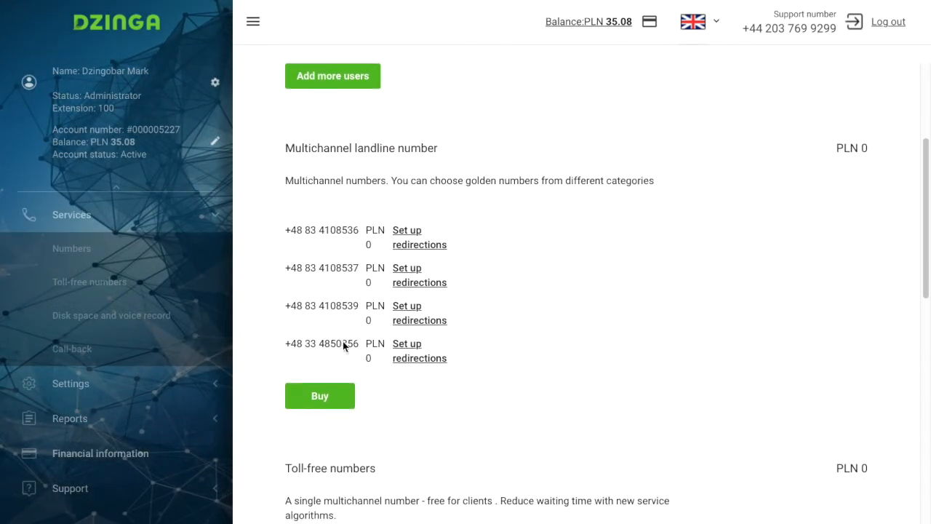
{"action": "left_click", "coordinate": [331, 373]}
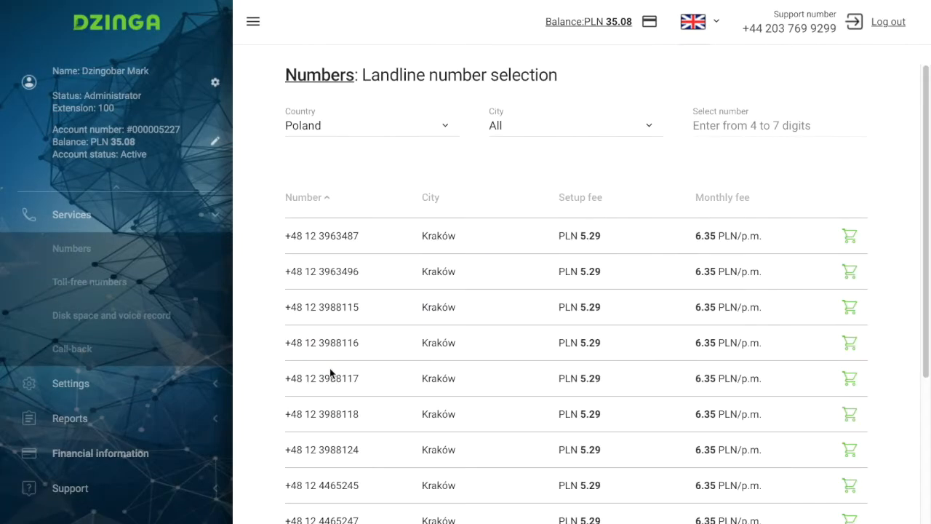
- Filter the available landline numbers by country Poland and city Katowice
{"action": "left_click", "coordinate": [451, 130]}
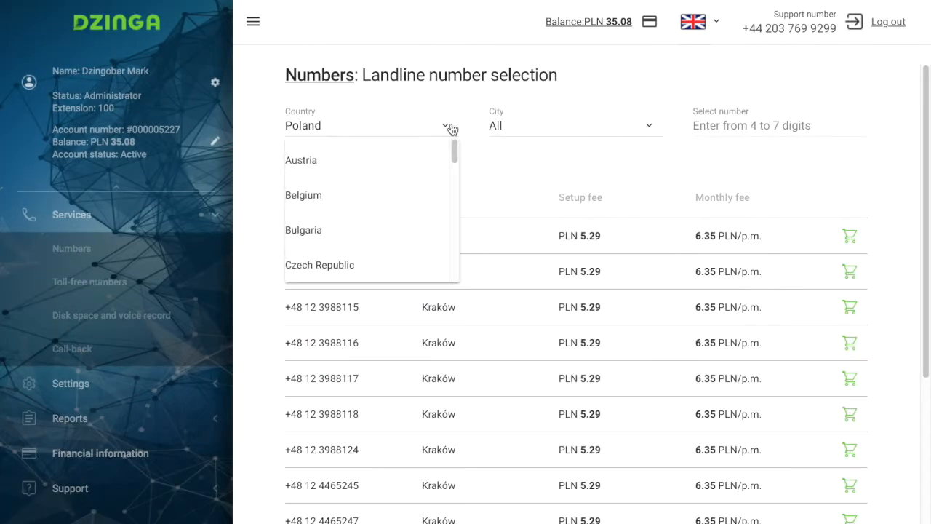
{"action": "scroll", "coordinate": [395, 190], "scroll_direction": "down", "scroll_amount": 6}
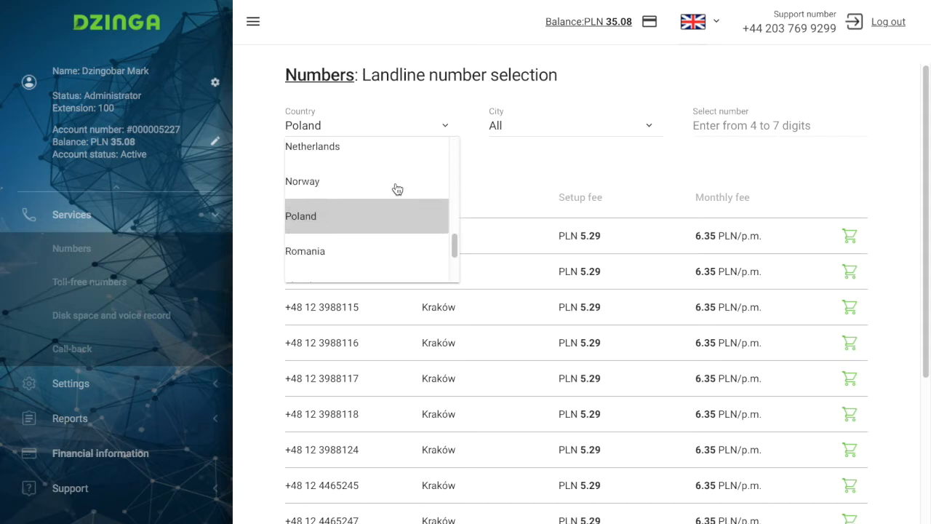
{"action": "left_click", "coordinate": [397, 192]}
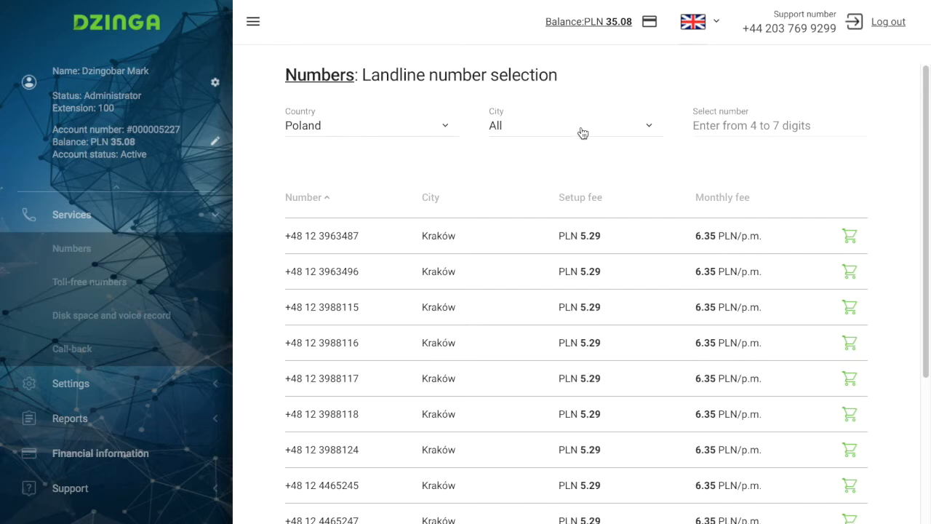
{"action": "left_click", "coordinate": [649, 127]}
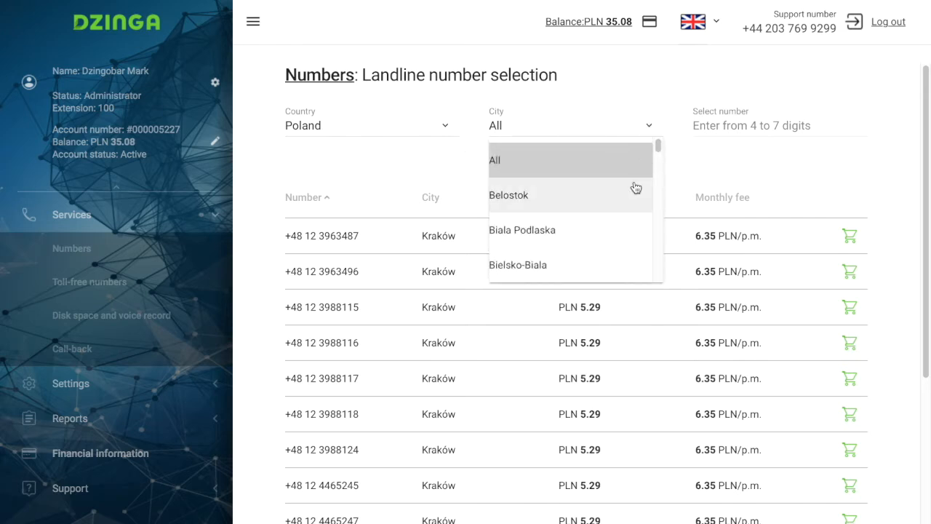
{"action": "scroll", "coordinate": [634, 187], "scroll_direction": "down", "scroll_amount": 8}
{"action": "scroll", "coordinate": [636, 188], "scroll_direction": "down", "scroll_amount": 2}
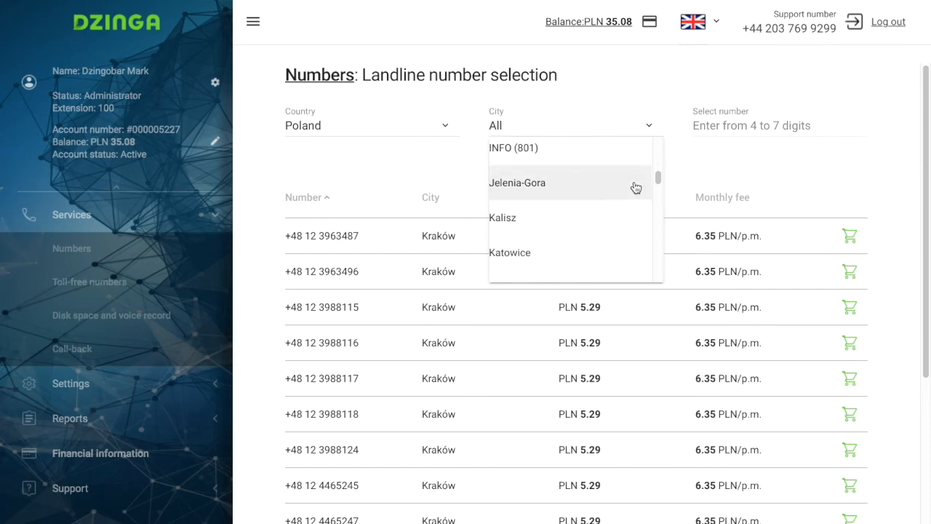
{"action": "left_click", "coordinate": [631, 220]}
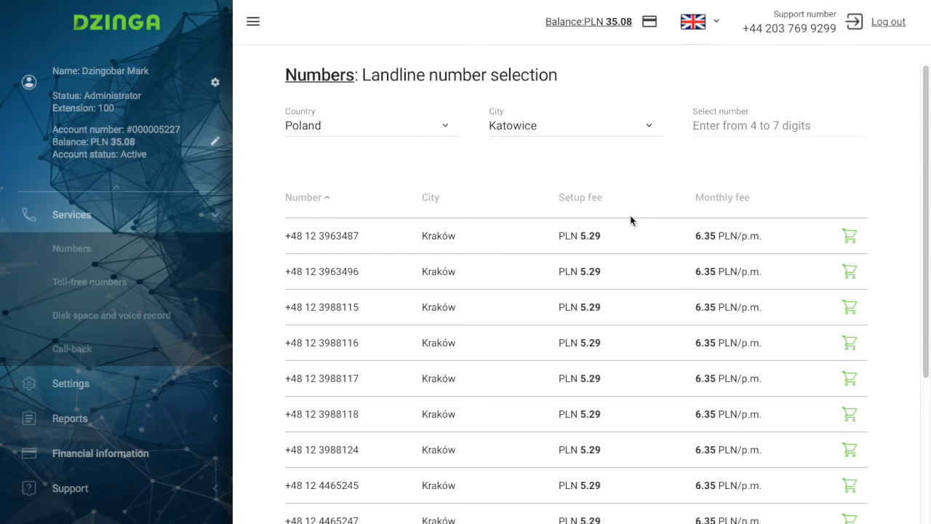
- Search for a landline number containing the digits 7096 and add the matching number to the cart
{"action": "left_click", "coordinate": [778, 118]}
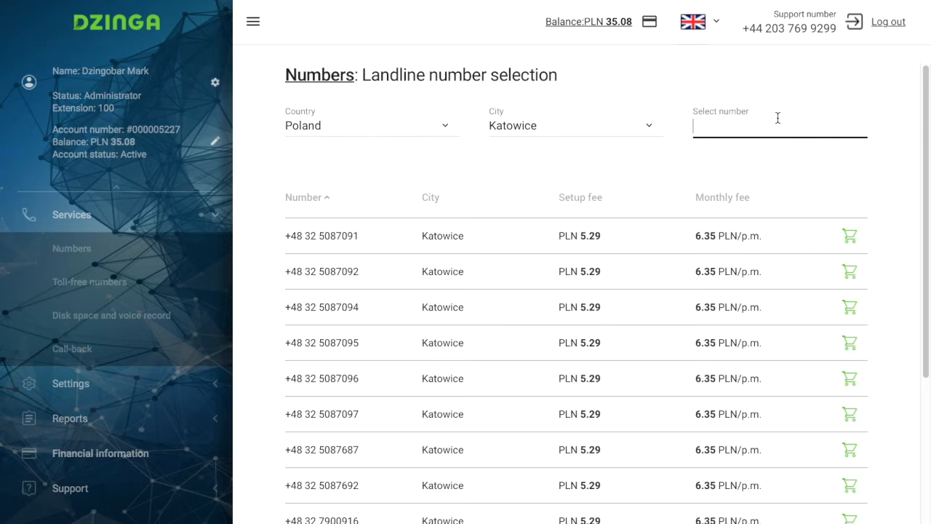
{"action": "type", "text": "7096"}
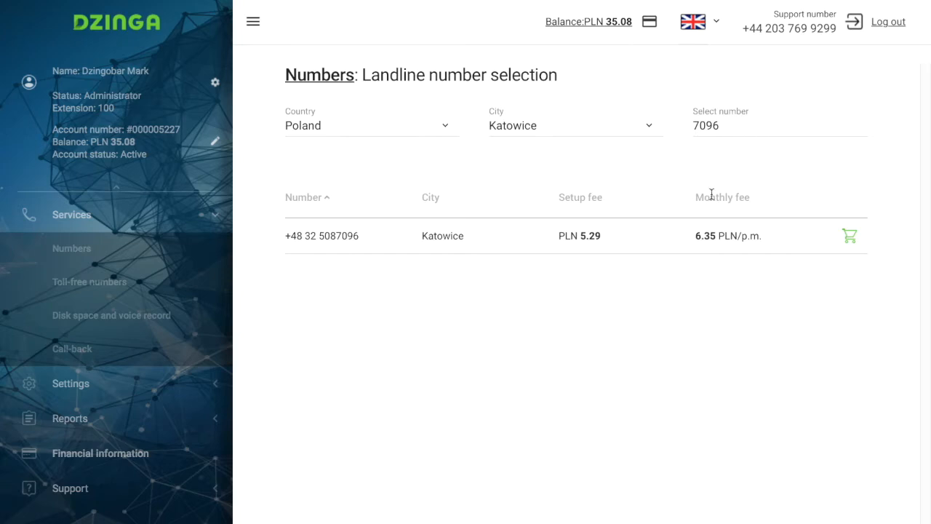
{"action": "left_click", "coordinate": [851, 238]}
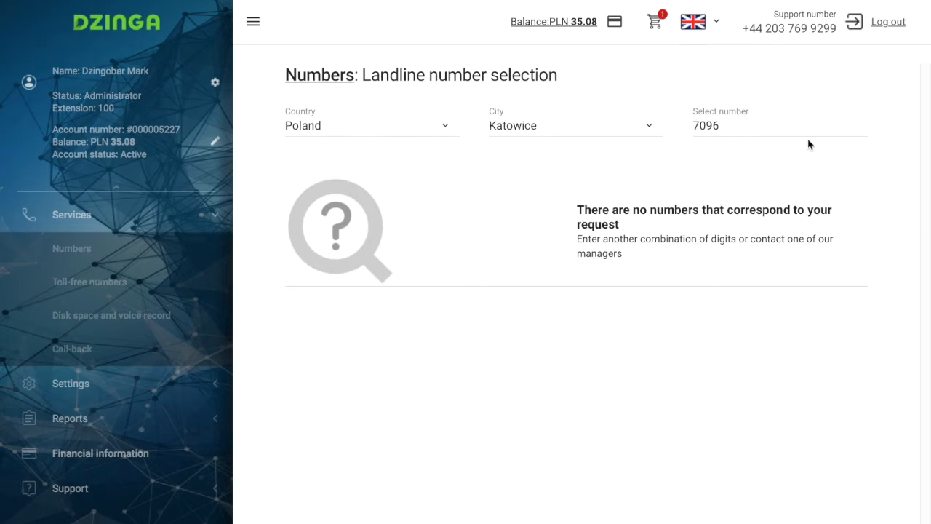
- Buy the landline number in the cart and review the multichannel landline numbers among the services
{"action": "left_click", "coordinate": [654, 24]}
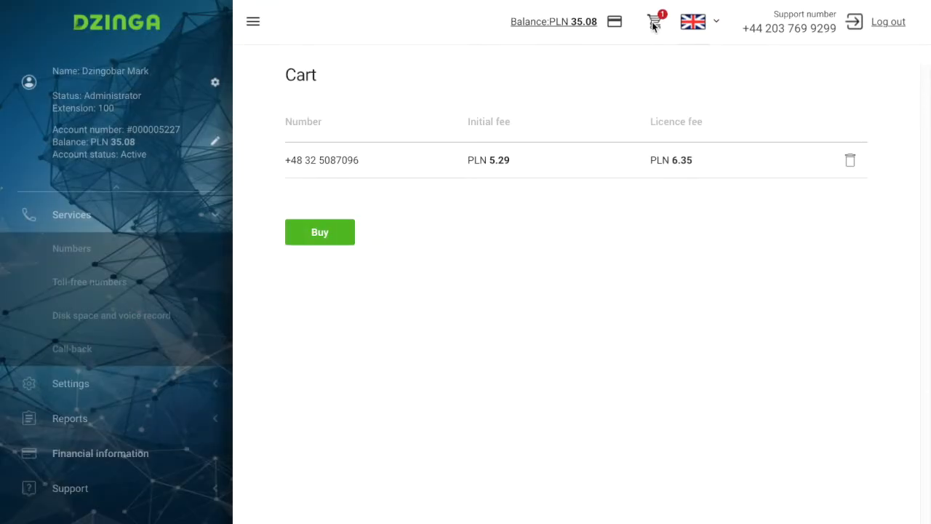
{"action": "left_click", "coordinate": [336, 237]}
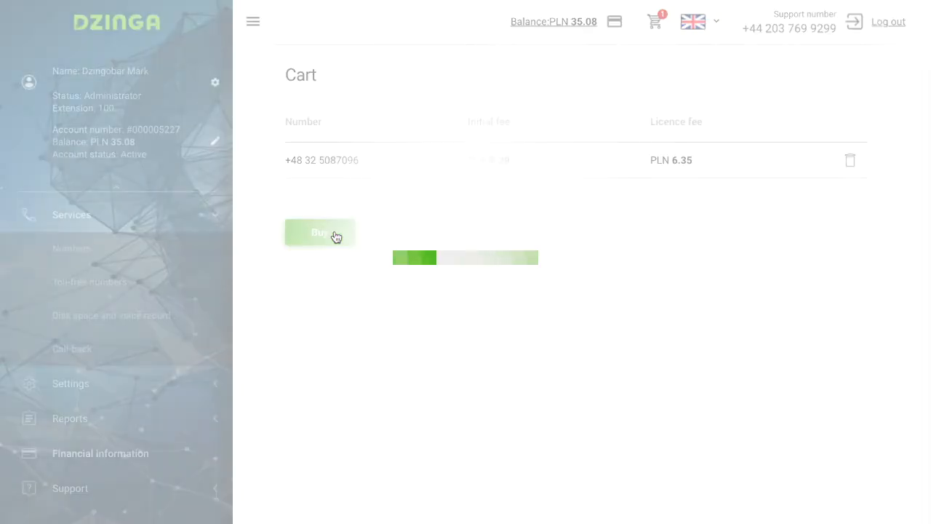
{"action": "scroll", "coordinate": [334, 230], "scroll_direction": "down", "scroll_amount": 2}
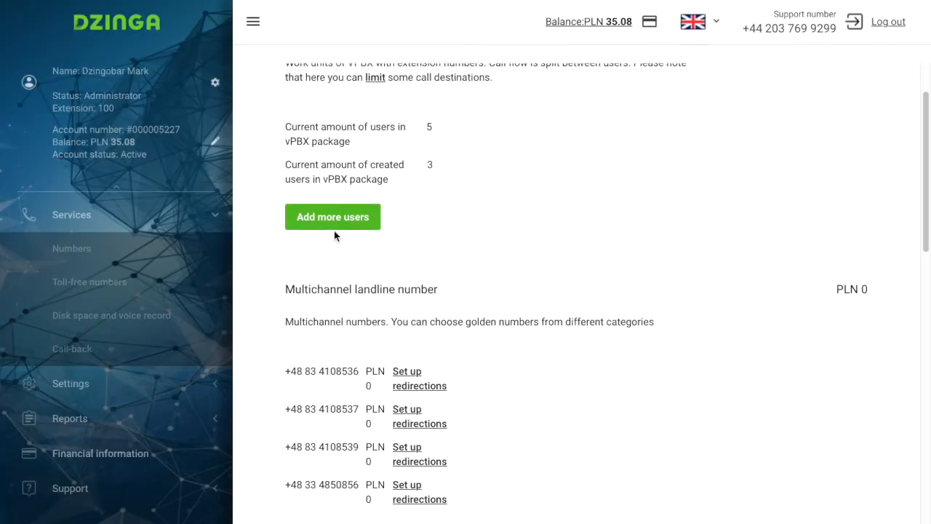
{"action": "scroll", "coordinate": [334, 230], "scroll_direction": "down", "scroll_amount": 1}
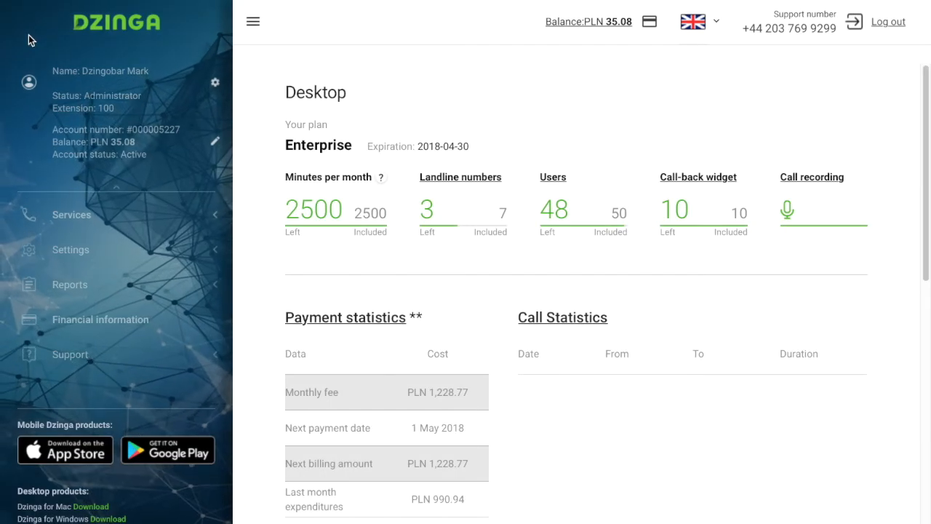
- Go to user management in the settings and start creating a new user
{"action": "left_click", "coordinate": [73, 250]}
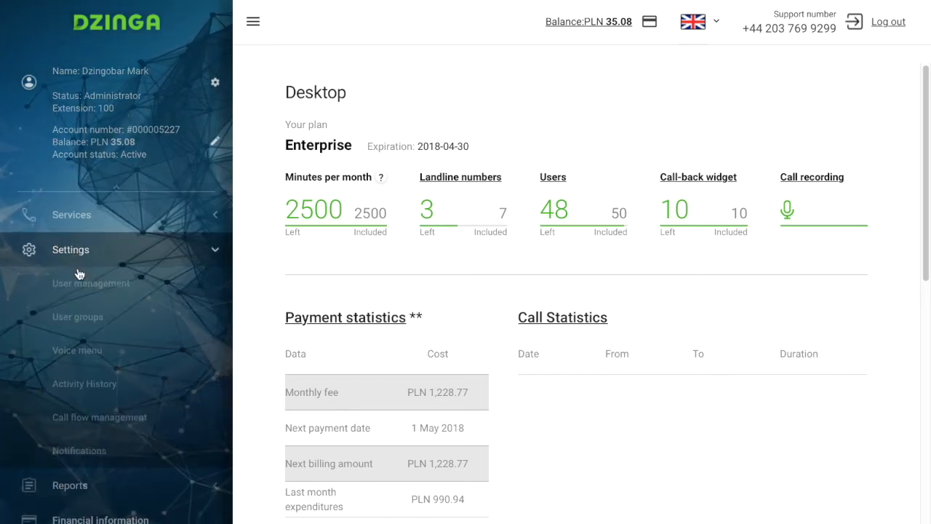
{"action": "left_click", "coordinate": [80, 284]}
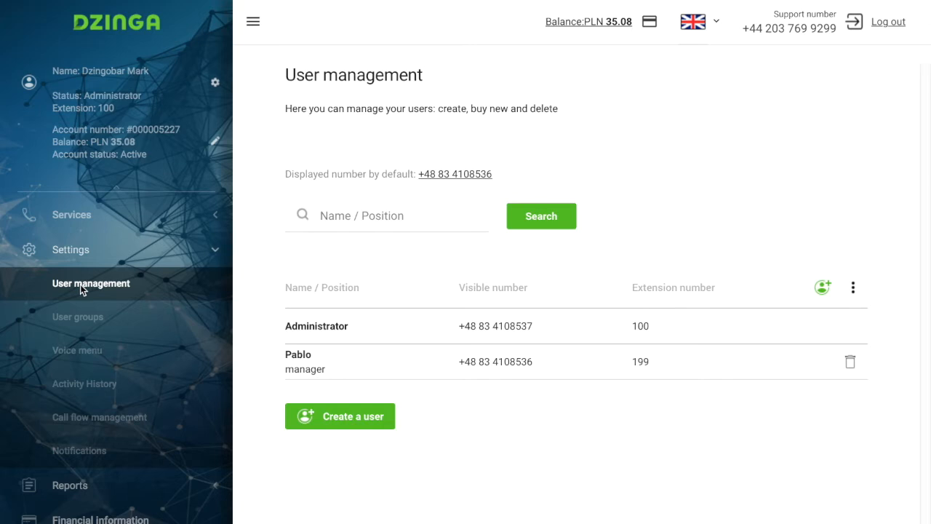
{"action": "left_click", "coordinate": [335, 417]}
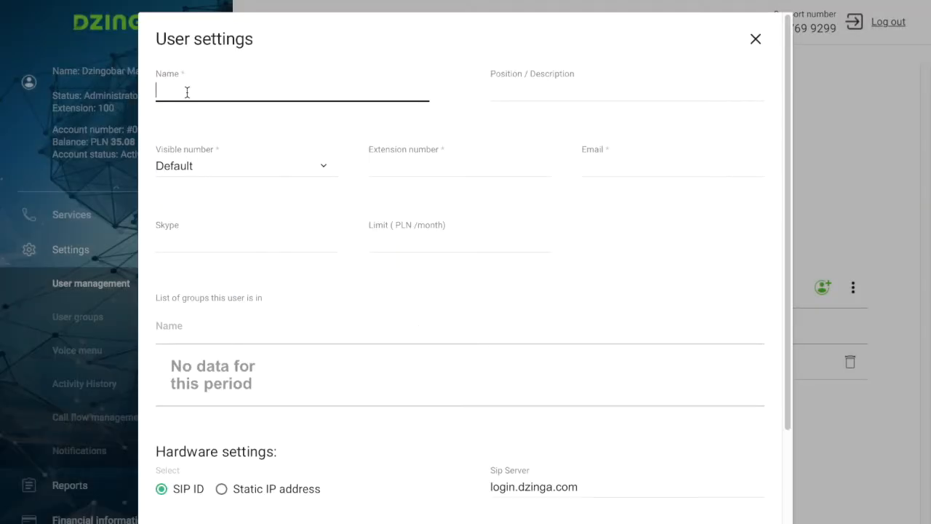
- Enter the new user's name and set the position to Marketing Manager
{"action": "type", "text": "Mark"}
{"action": "left_click", "coordinate": [530, 90]}
{"action": "type", "text": "Marketing Manager"}
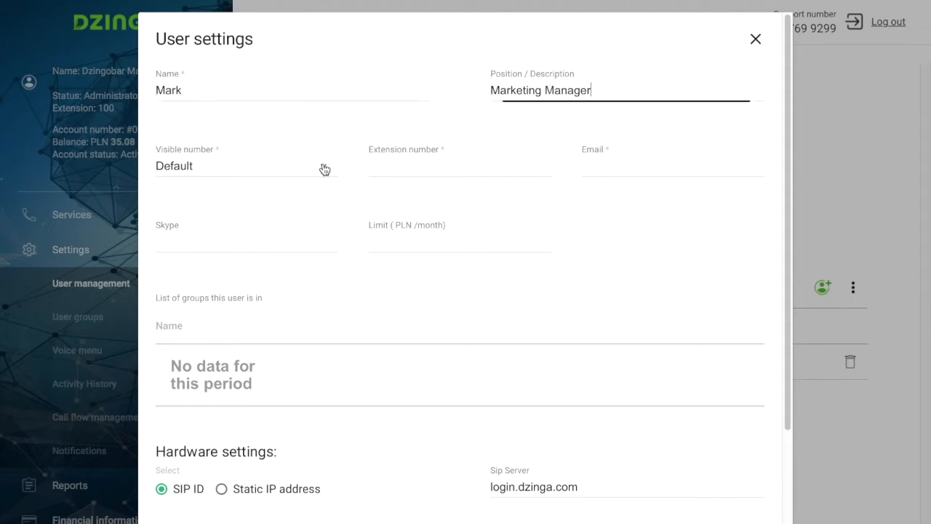
- Assign the first listed landline number as the new user's visible number and set the extension number to 165
{"action": "left_click", "coordinate": [323, 167]}
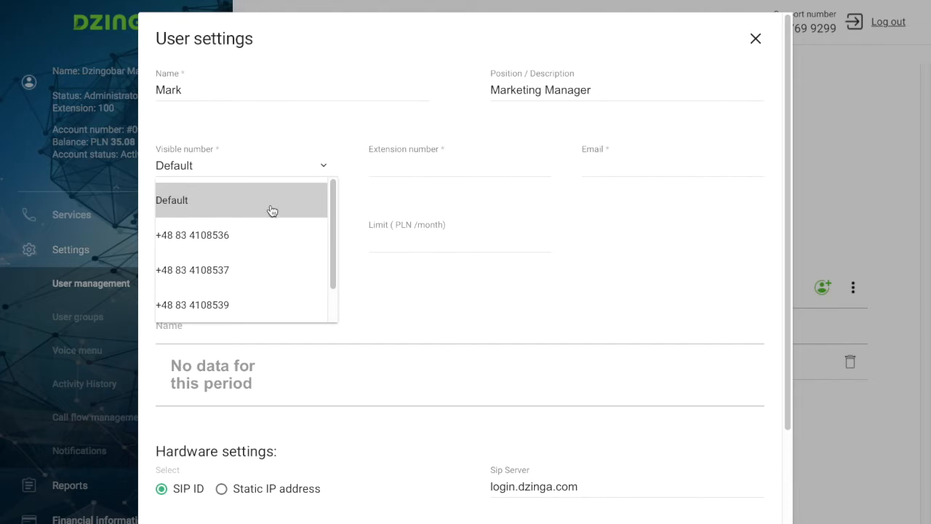
{"action": "left_click", "coordinate": [257, 237]}
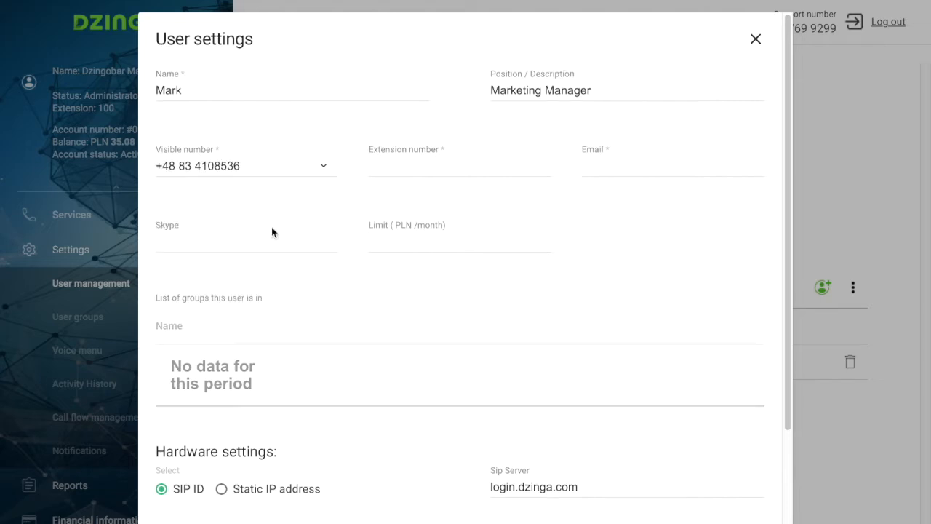
{"action": "left_click", "coordinate": [403, 164]}
{"action": "type", "text": "165"}
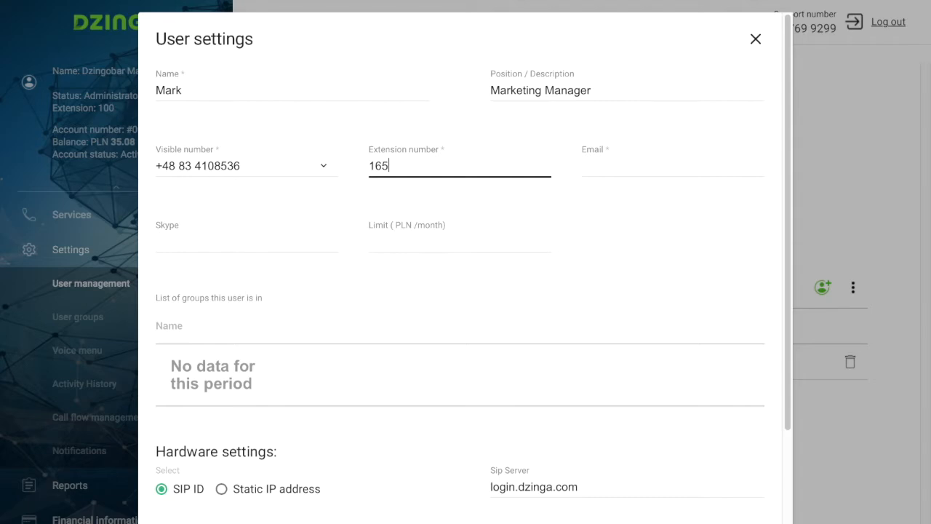
- Fill in the new user's email and Skype name, and set the monthly spending limit to 156 PLN
{"action": "left_click", "coordinate": [609, 168]}
{"action": "key", "text": "ctrl+v"}
{"action": "left_click", "coordinate": [258, 244]}
{"action": "type", "text": "mark.dzingobar"}
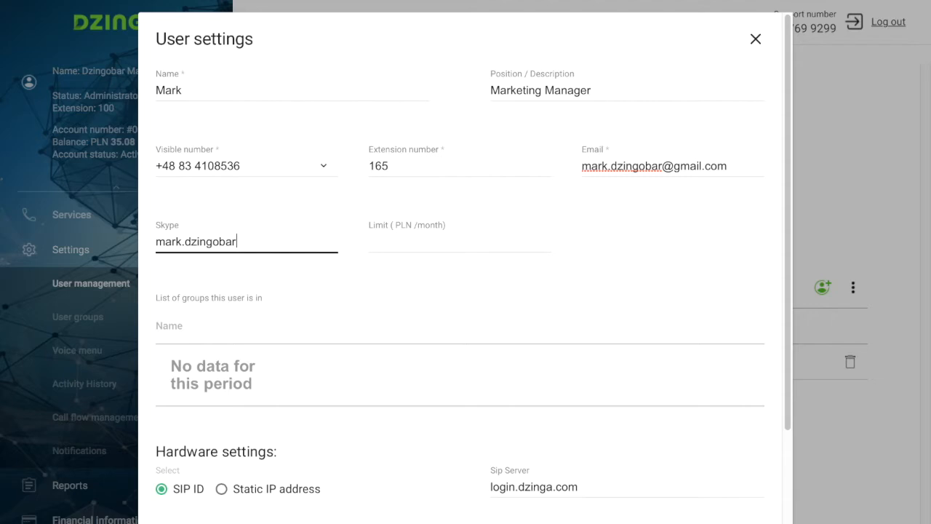
{"action": "left_click", "coordinate": [437, 241]}
{"action": "type", "text": "156"}
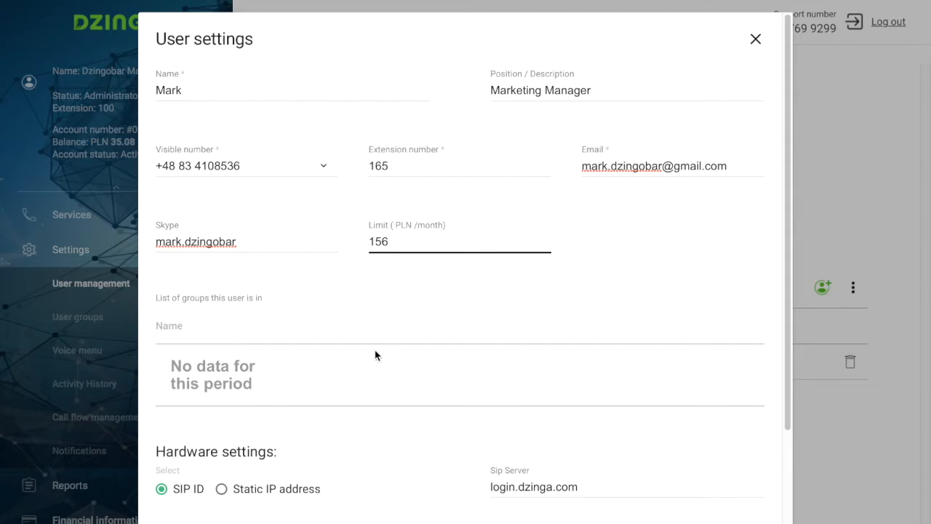
- Enter the SIP password in the new user's hardware settings and save the user
{"action": "scroll", "coordinate": [340, 385], "scroll_direction": "down", "scroll_amount": 1}
{"action": "scroll", "coordinate": [339, 385], "scroll_direction": "down", "scroll_amount": 1}
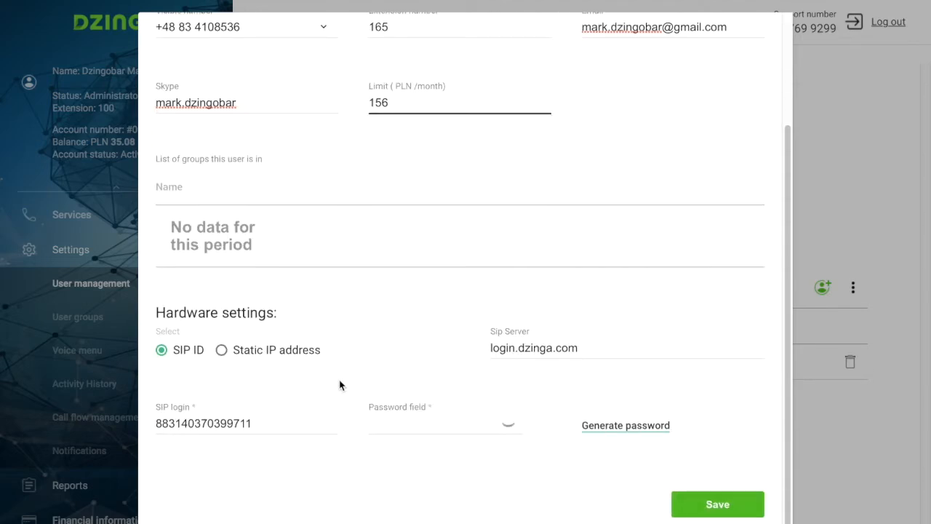
{"action": "left_click", "coordinate": [454, 430]}
{"action": "type", "text": "•••••••••••"}
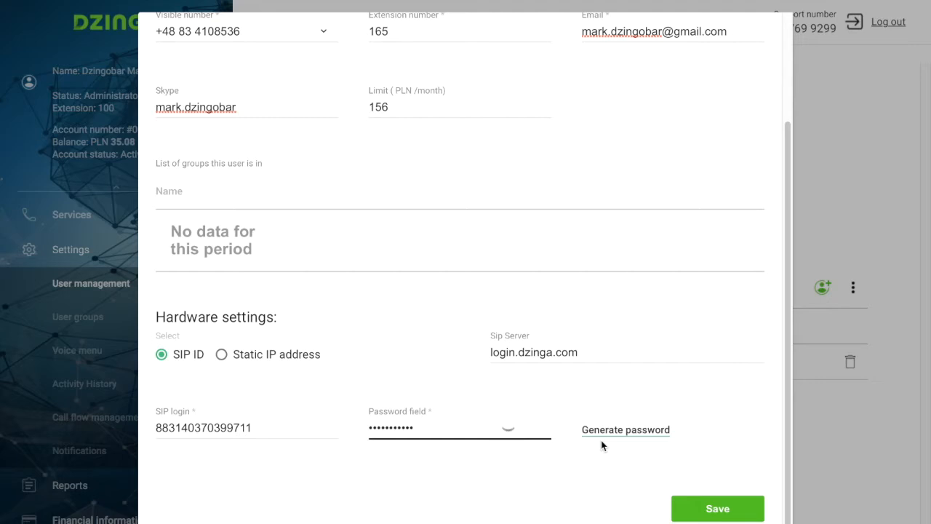
{"action": "left_click", "coordinate": [712, 508]}
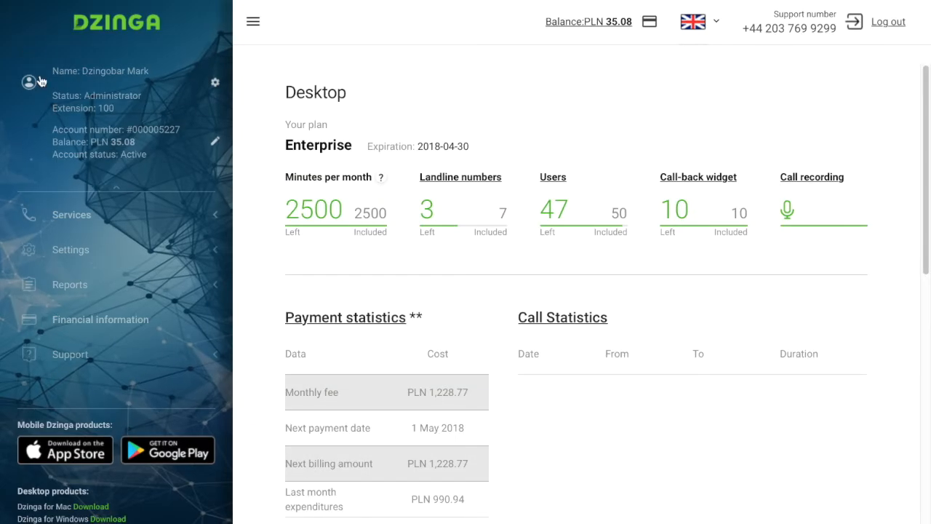
- Start a new user group named Support with extension number 111 and the call order In order
{"action": "left_click", "coordinate": [72, 252]}
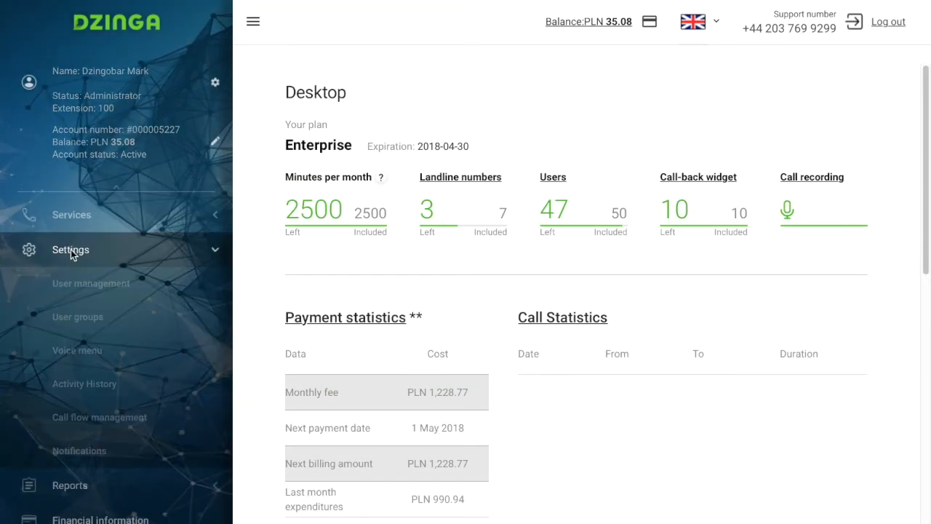
{"action": "left_click", "coordinate": [79, 316]}
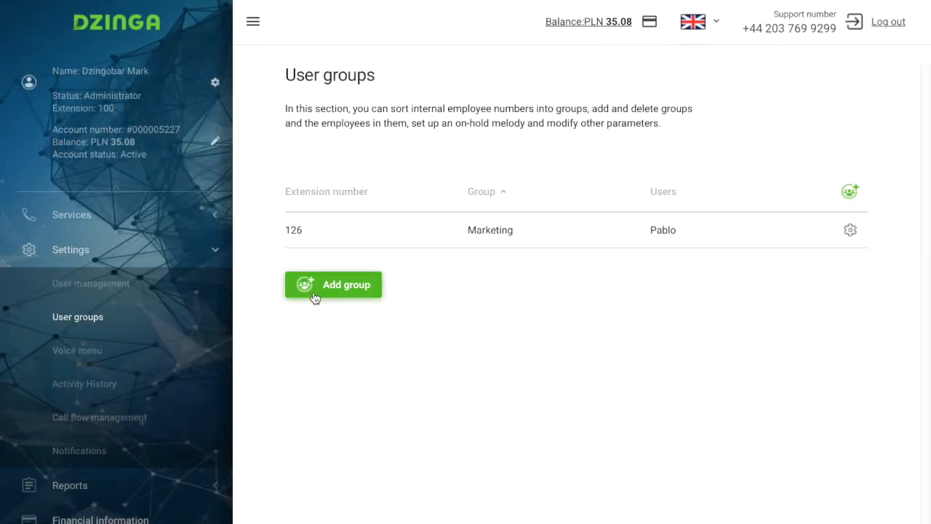
{"action": "left_click", "coordinate": [314, 285]}
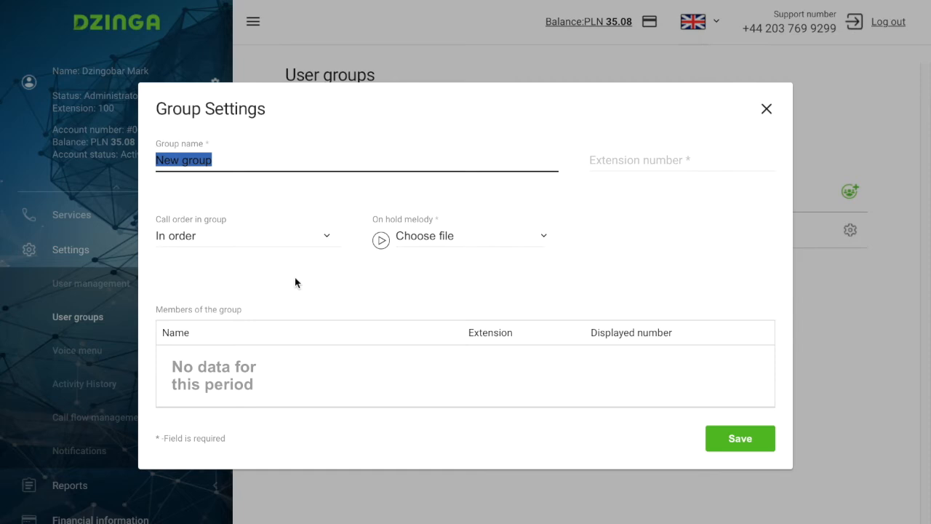
{"action": "type", "text": "Support"}
{"action": "left_click", "coordinate": [621, 155]}
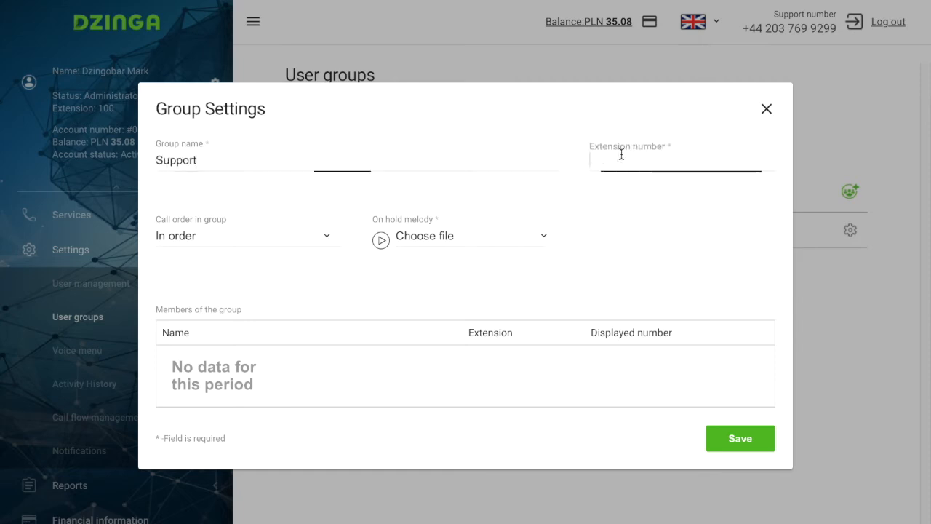
{"action": "type", "text": "111"}
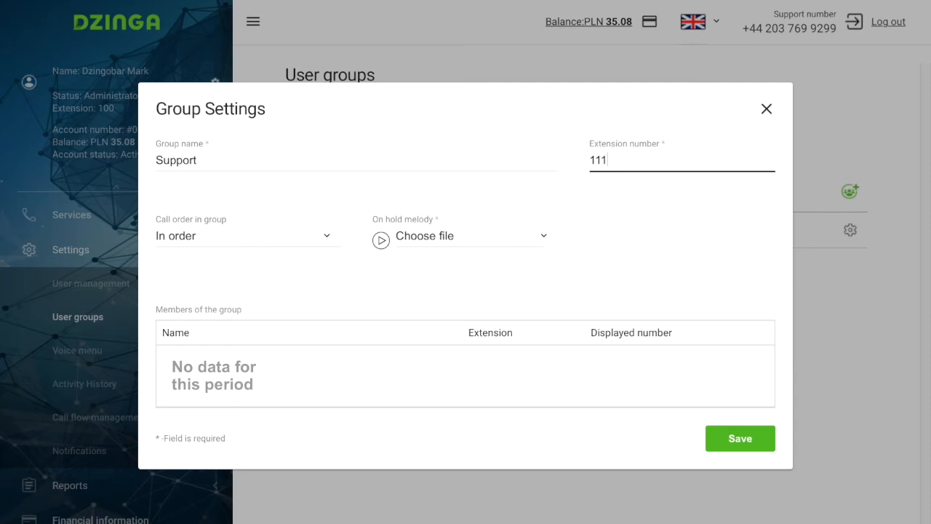
{"action": "left_click", "coordinate": [328, 243]}
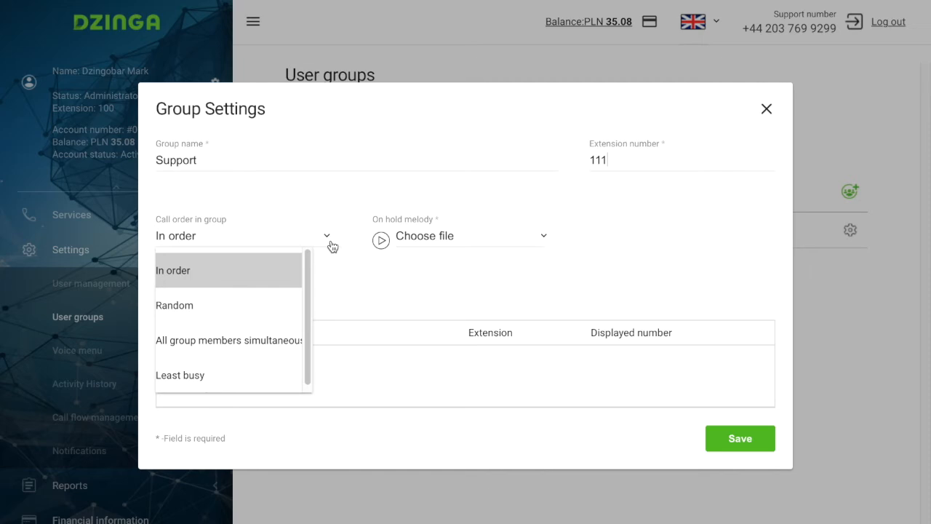
{"action": "left_click", "coordinate": [216, 270]}
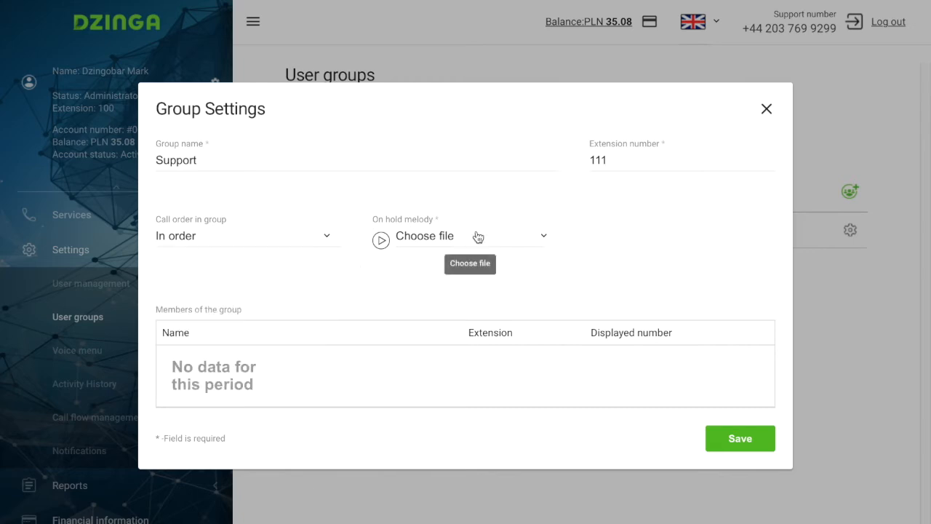
- Upload the "Dzinga, on hold copy" audio file from Music as the group's on-hold melody and save the group
{"action": "left_click", "coordinate": [548, 241]}
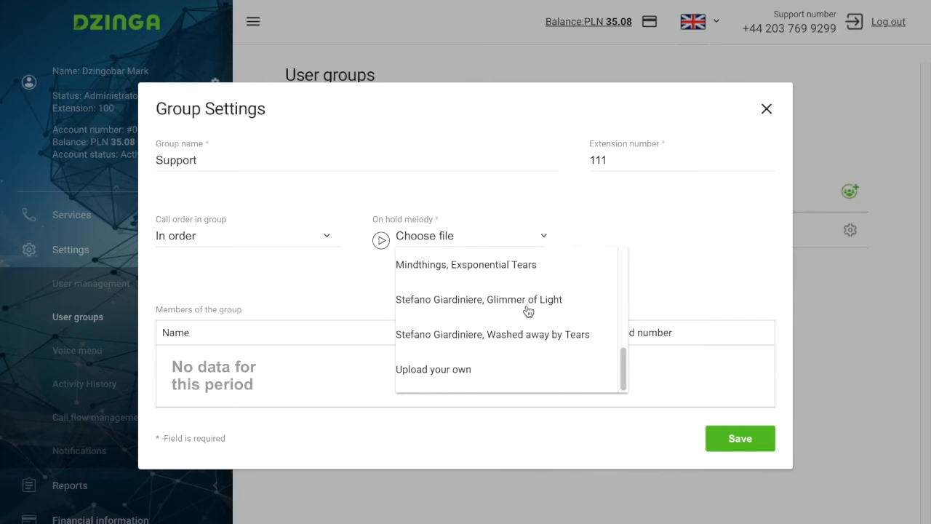
{"action": "left_click", "coordinate": [504, 377]}
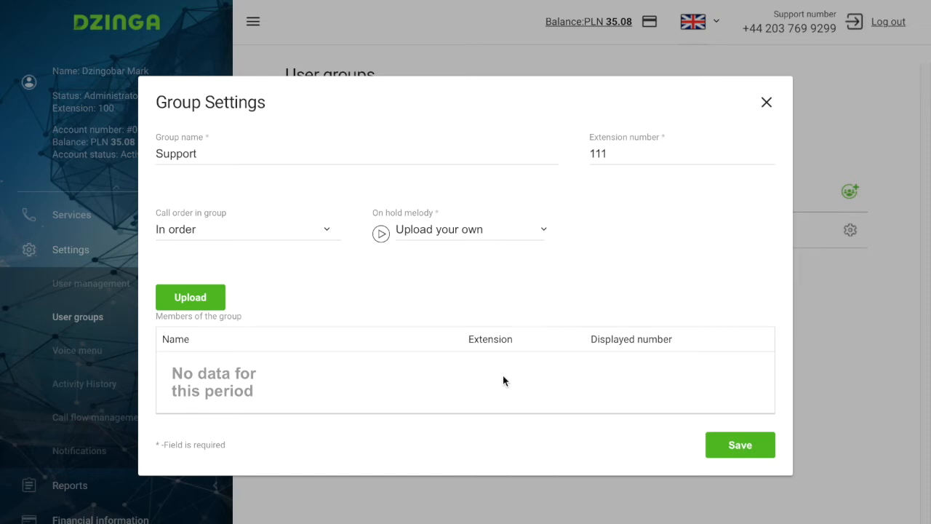
{"action": "left_click", "coordinate": [200, 305]}
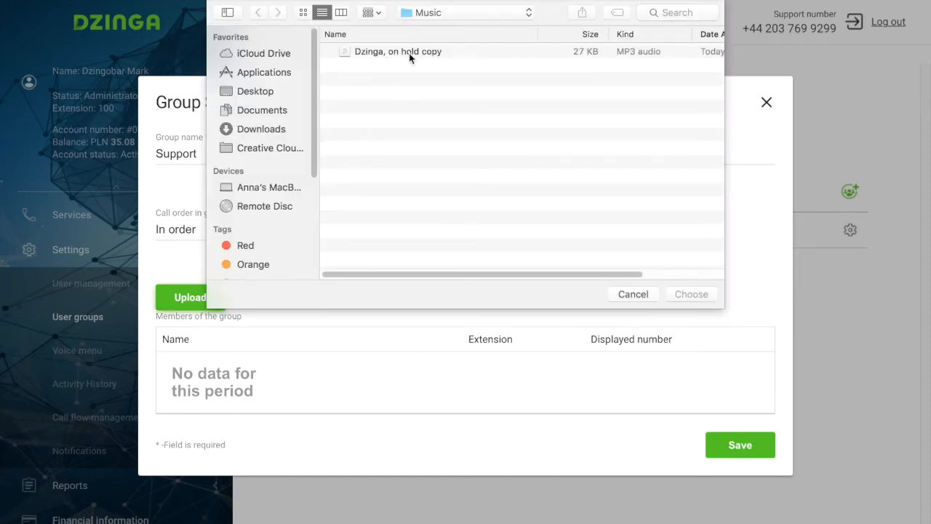
{"action": "left_click", "coordinate": [409, 53]}
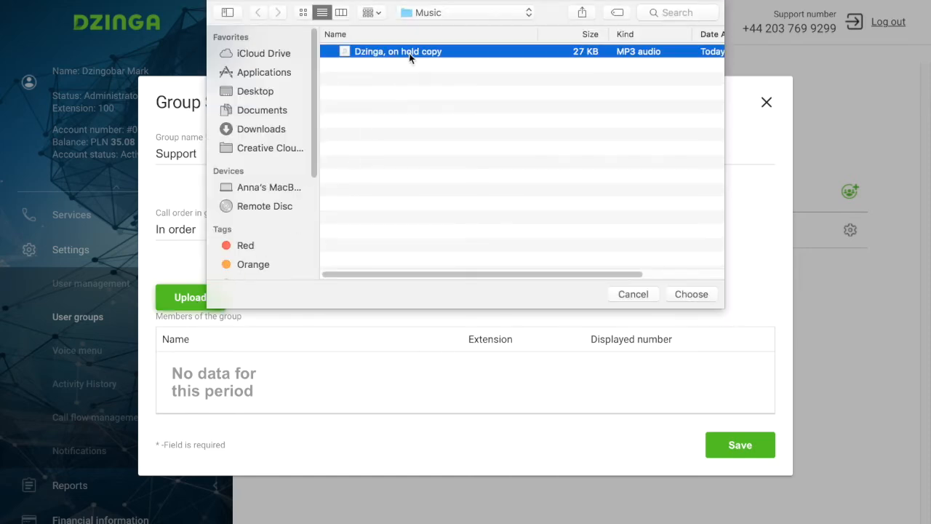
{"action": "left_click", "coordinate": [682, 294]}
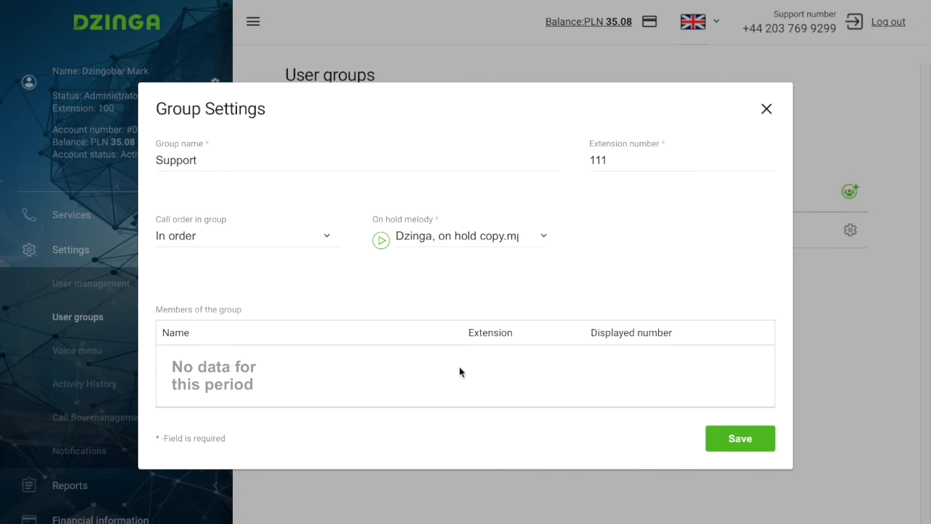
{"action": "left_click", "coordinate": [748, 441]}
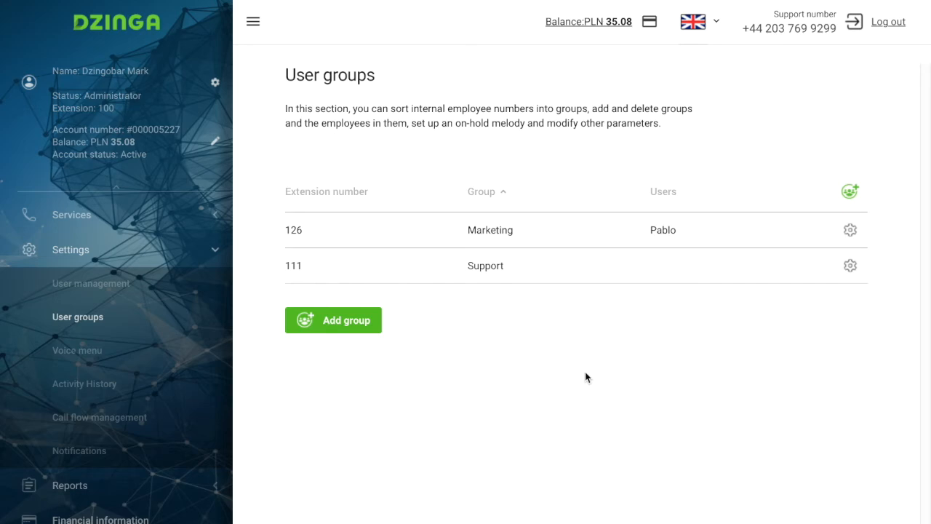
- Reopen the Support group's settings, search for the user with extension 165 by name and add them as a member
{"action": "left_click", "coordinate": [850, 266]}
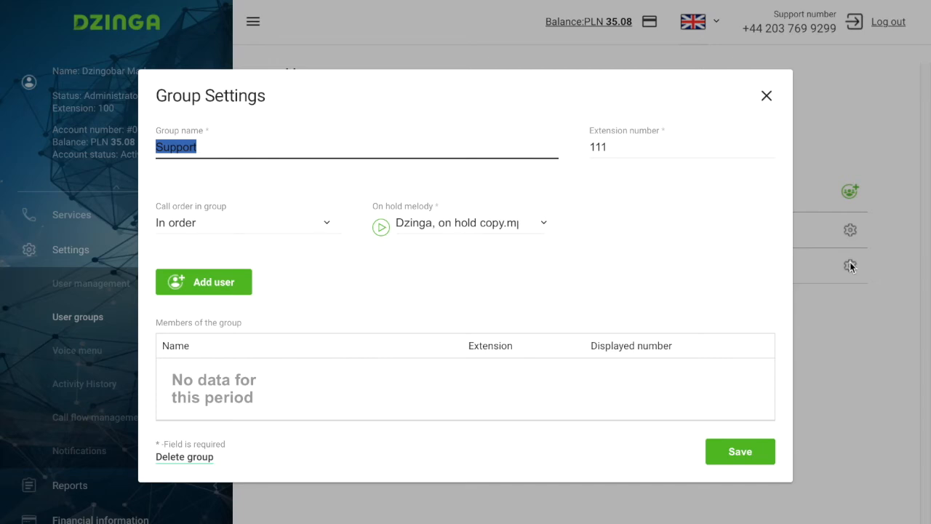
{"action": "left_click", "coordinate": [238, 286]}
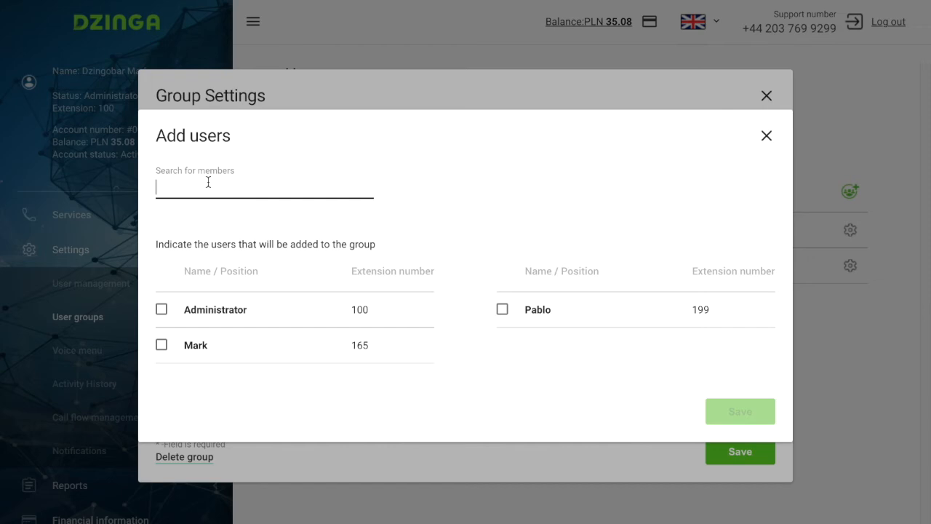
{"action": "type", "text": "Mark"}
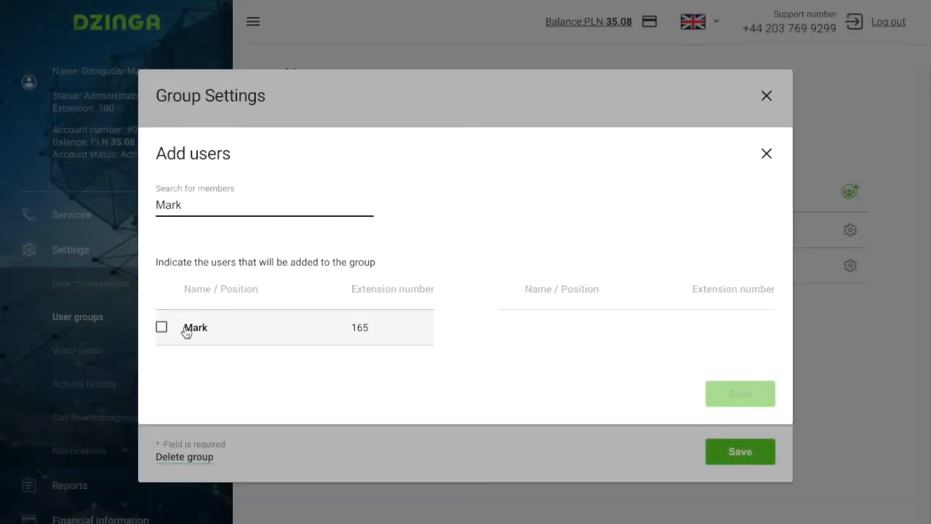
{"action": "left_click", "coordinate": [162, 328]}
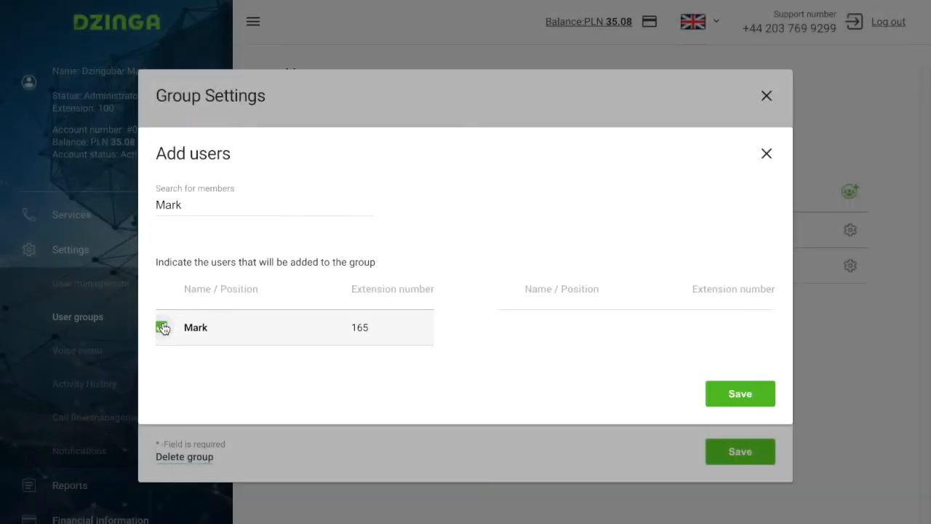
{"action": "left_click", "coordinate": [739, 394]}
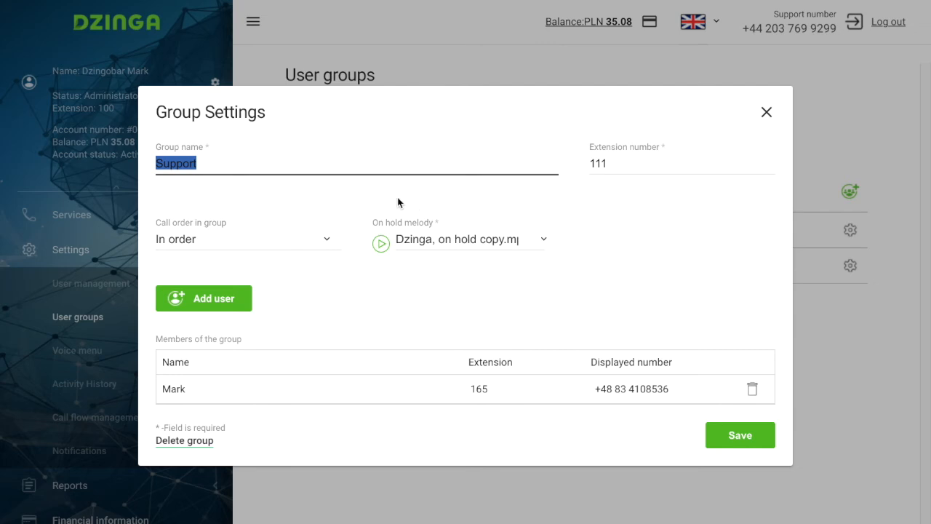
- Add the user with extension 199 to the Support group and save the group settings
{"action": "left_click", "coordinate": [205, 292]}
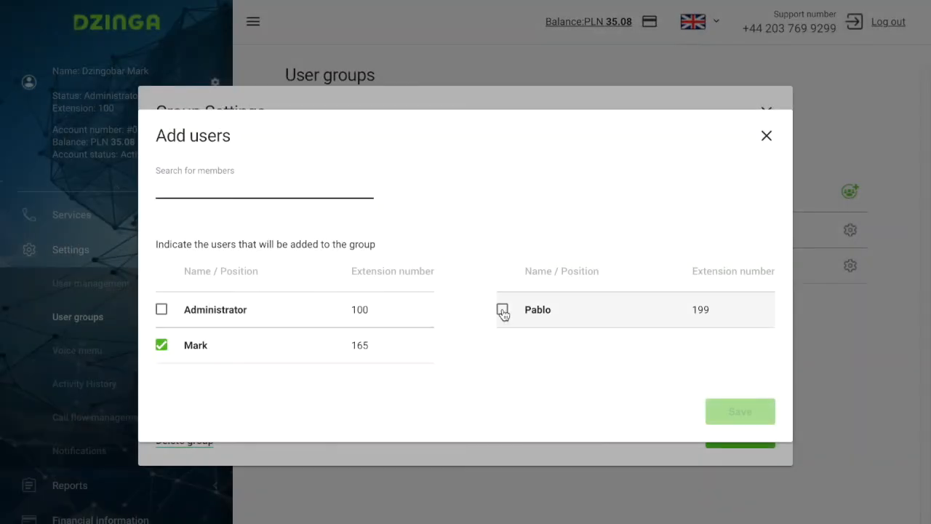
{"action": "left_click", "coordinate": [503, 311]}
{"action": "left_click", "coordinate": [731, 413]}
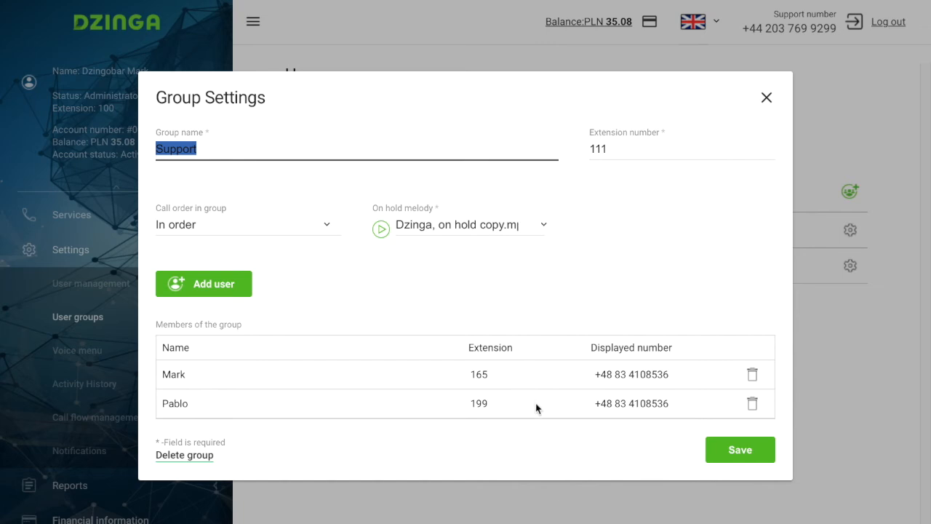
{"action": "left_click", "coordinate": [736, 457]}
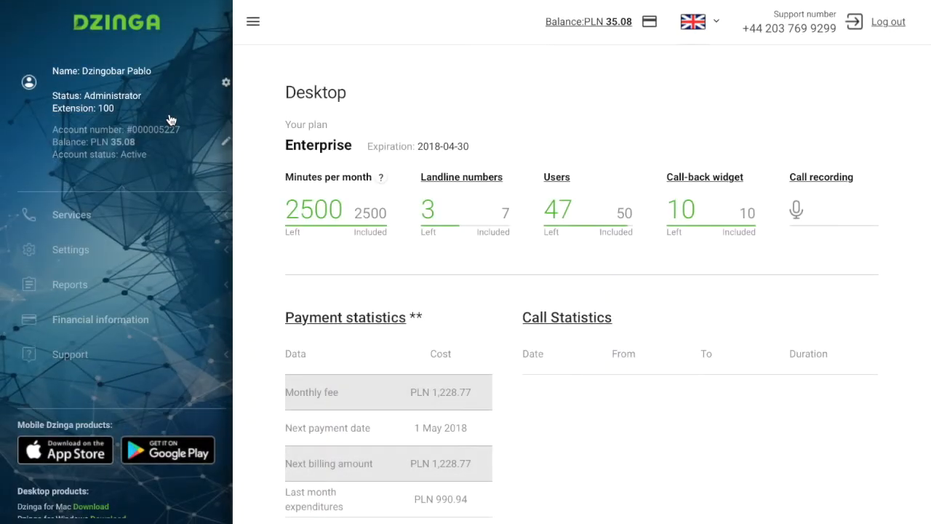
- Switch on the voice record service under the disk space and voice record services
{"action": "left_click", "coordinate": [165, 209]}
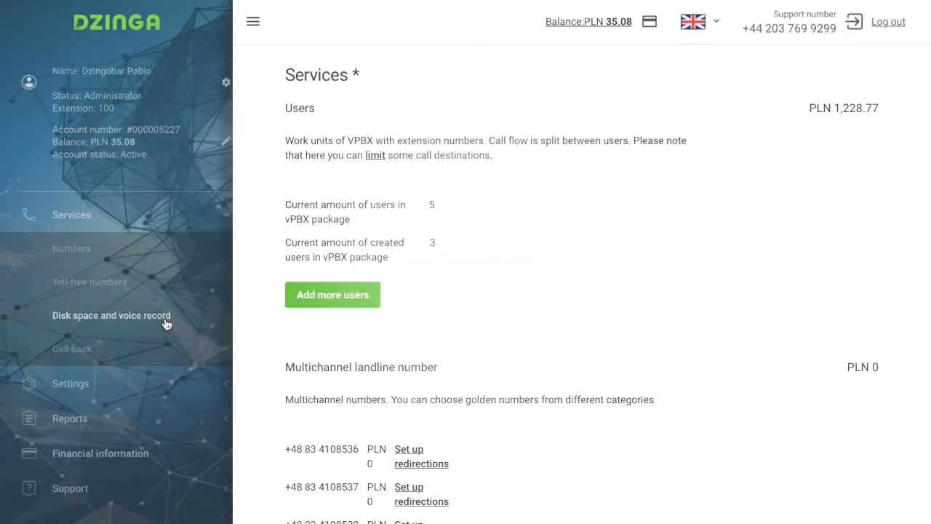
{"action": "left_click", "coordinate": [165, 318]}
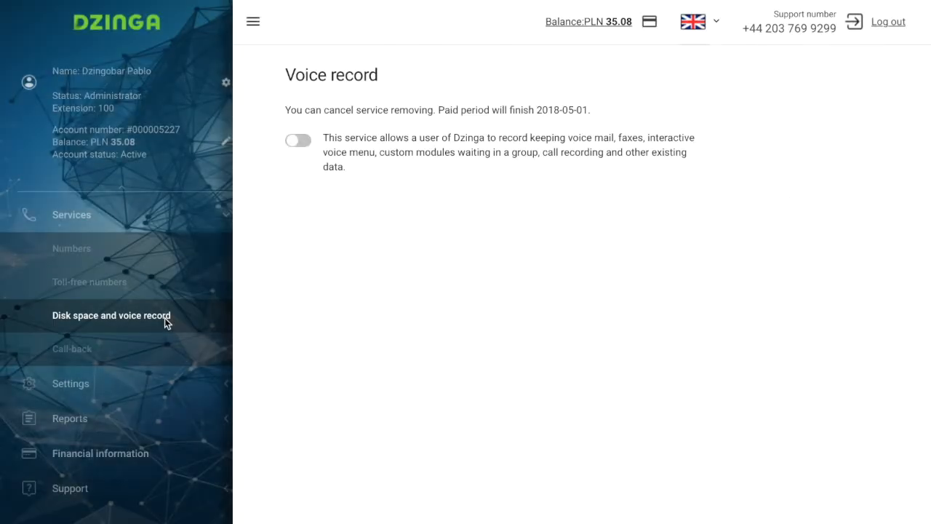
{"action": "left_click", "coordinate": [298, 143]}
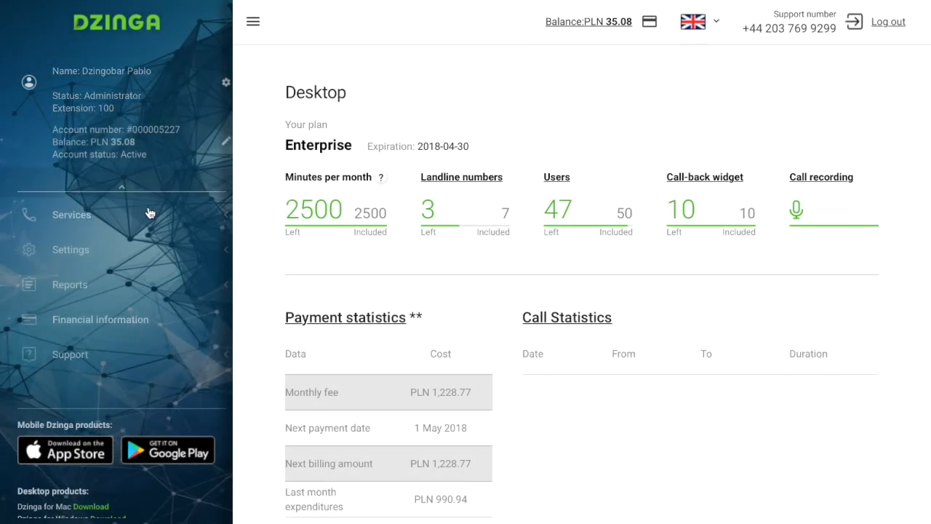
- Create a call flow template titled "Marketing" for the second source number listed in call flow management
{"action": "left_click", "coordinate": [145, 244]}
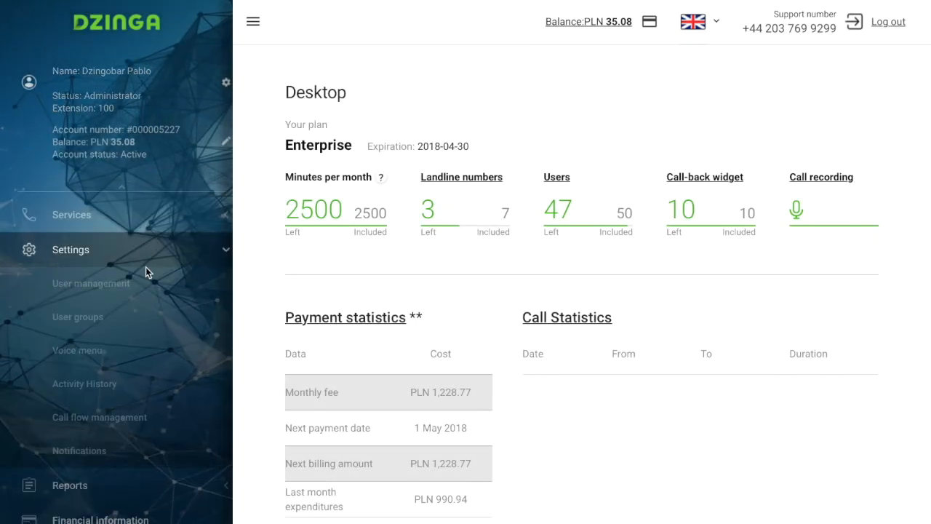
{"action": "left_click", "coordinate": [145, 417]}
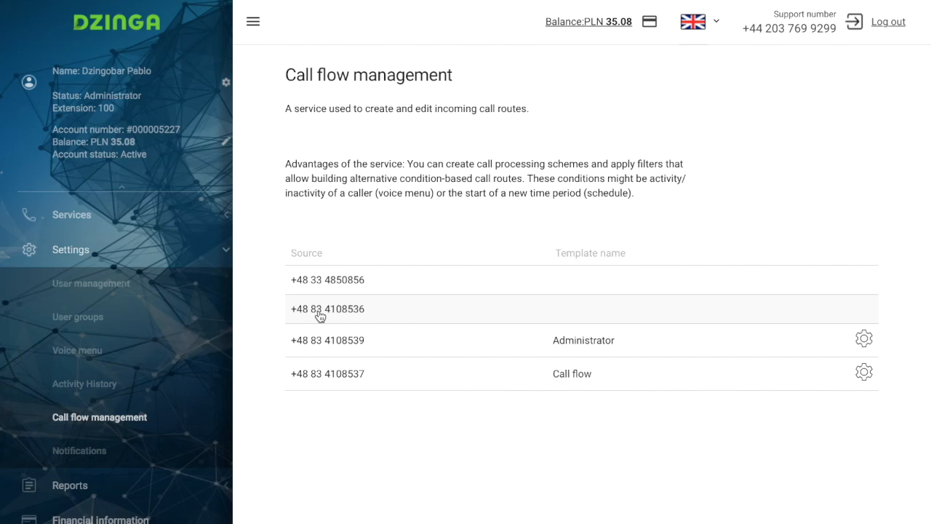
{"action": "left_click", "coordinate": [319, 311]}
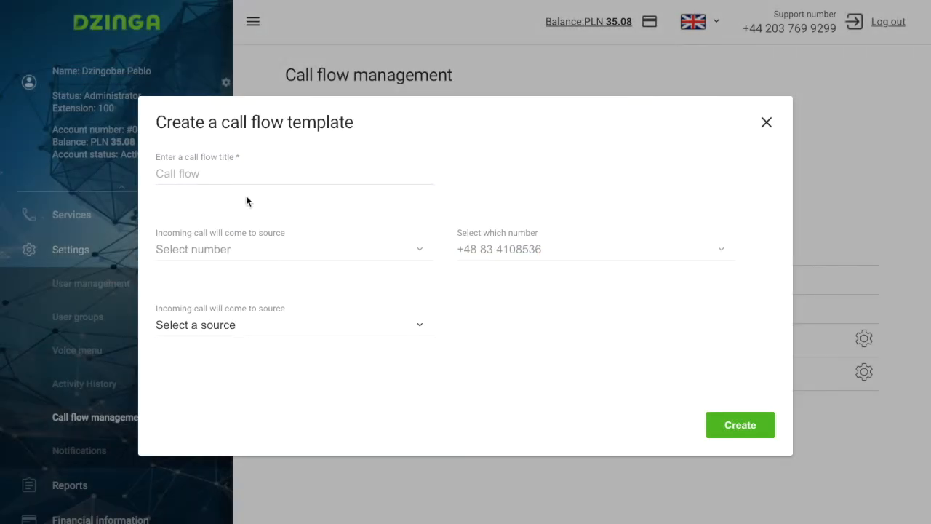
{"action": "left_click", "coordinate": [241, 172]}
{"action": "type", "text": "Marketing"}
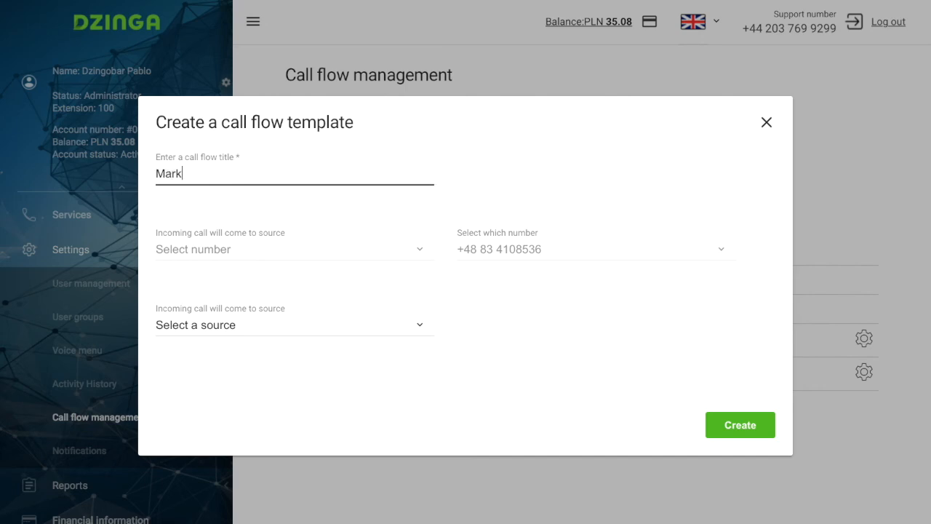
{"action": "left_click", "coordinate": [719, 424]}
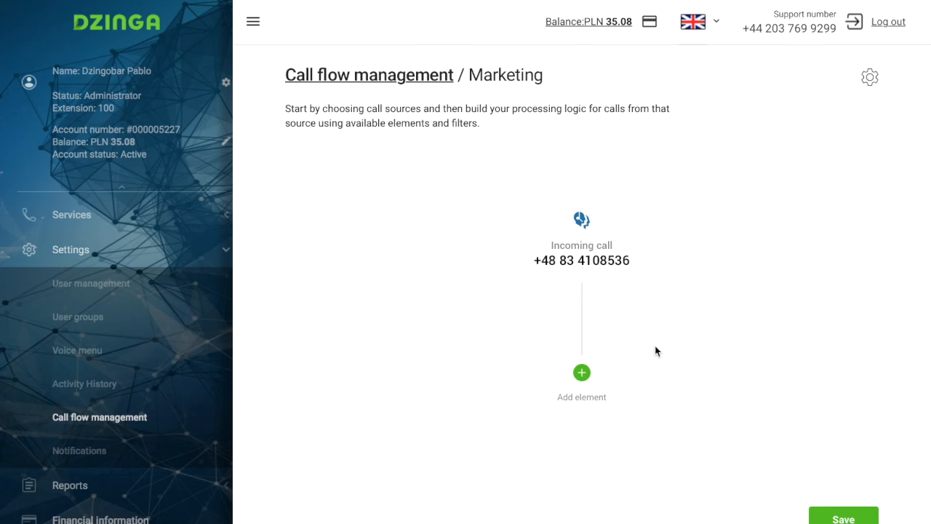
- Add a user item to the Marketing call flow that redirects the incoming call to Administrator, and save it
{"action": "left_click", "coordinate": [581, 373]}
{"action": "left_click", "coordinate": [547, 361]}
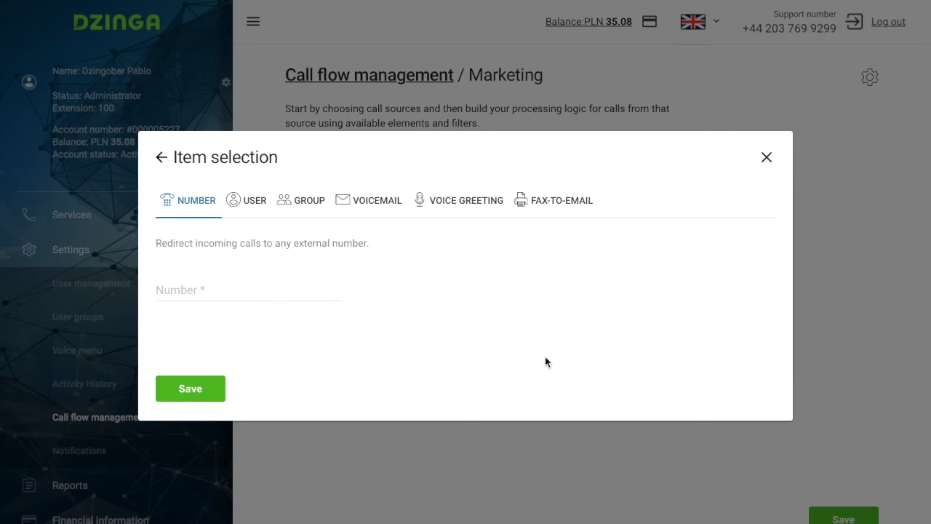
{"action": "left_click", "coordinate": [251, 203]}
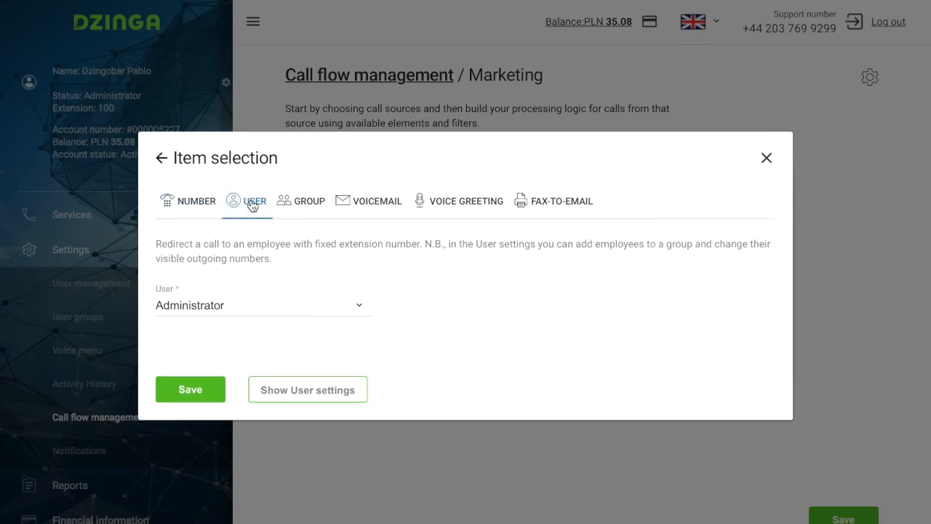
{"action": "left_click", "coordinate": [225, 313]}
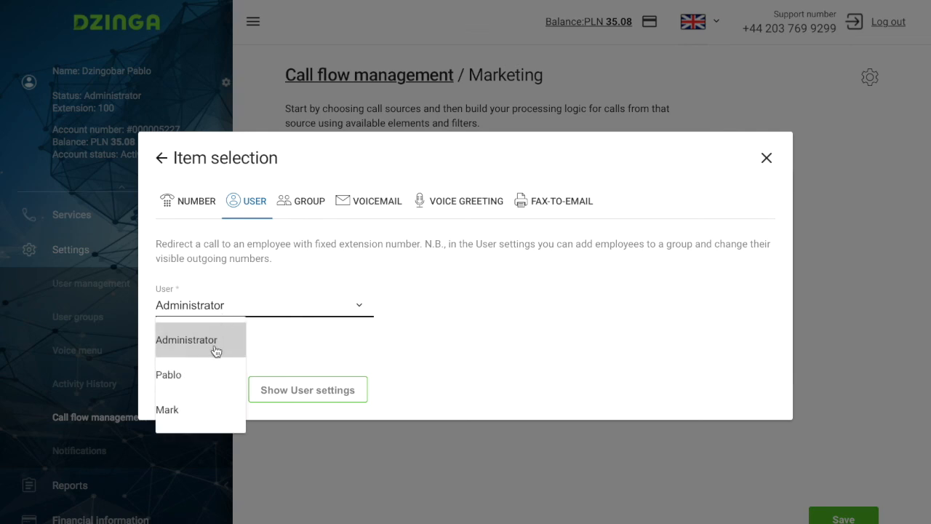
{"action": "left_click", "coordinate": [216, 350]}
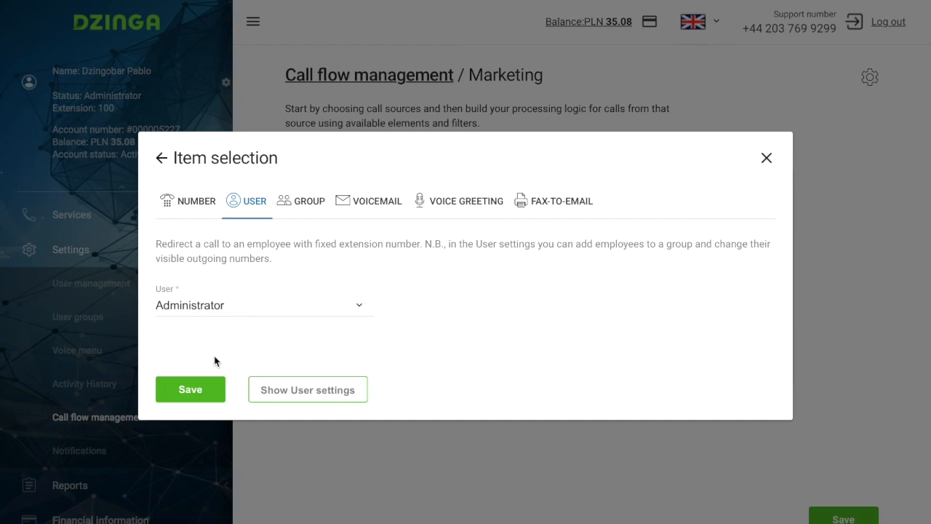
{"action": "left_click", "coordinate": [205, 389]}
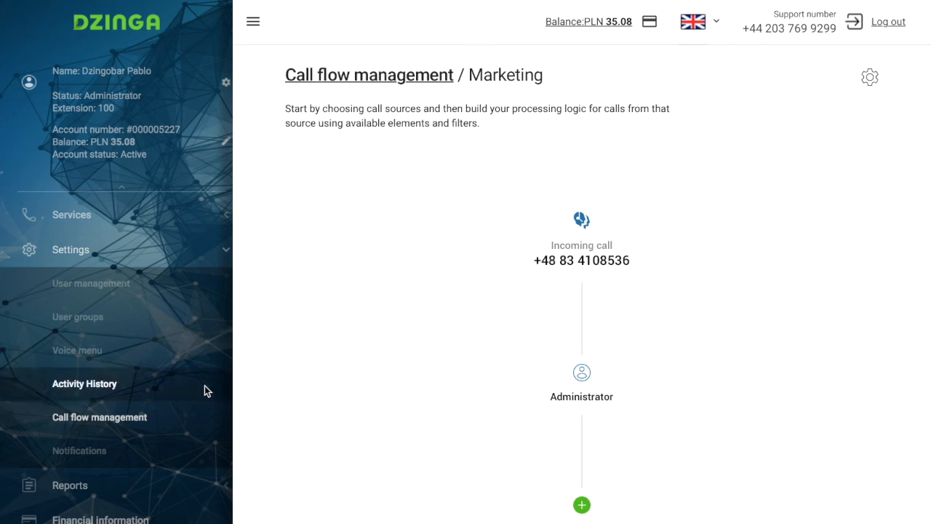
- Add a group item for Marketing after the Administrator element, review the group's settings and save the item
{"action": "left_click", "coordinate": [581, 509]}
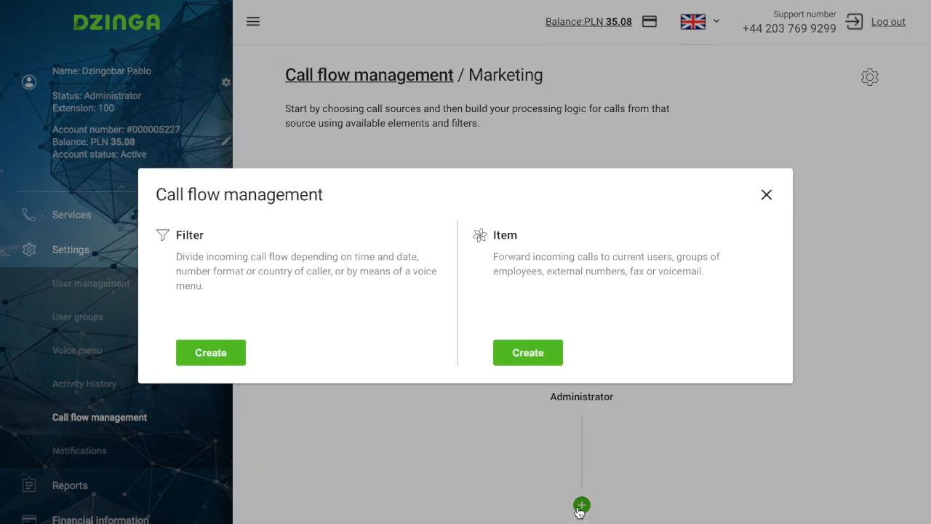
{"action": "left_click", "coordinate": [533, 354]}
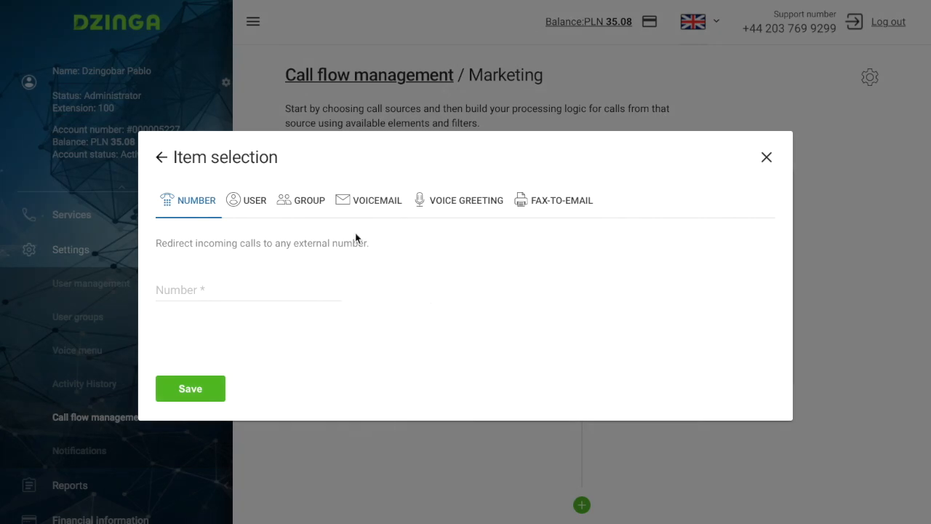
{"action": "left_click", "coordinate": [306, 198]}
{"action": "left_click", "coordinate": [228, 296]}
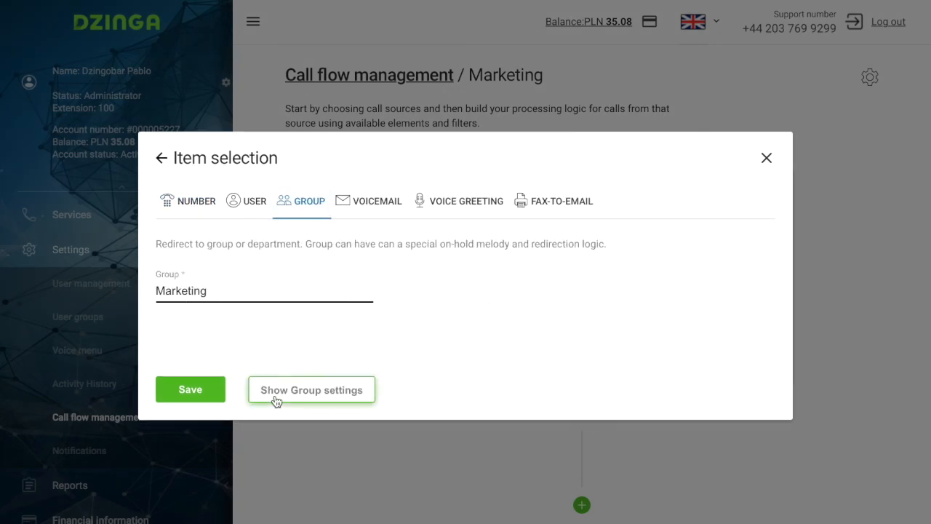
{"action": "left_click", "coordinate": [276, 401]}
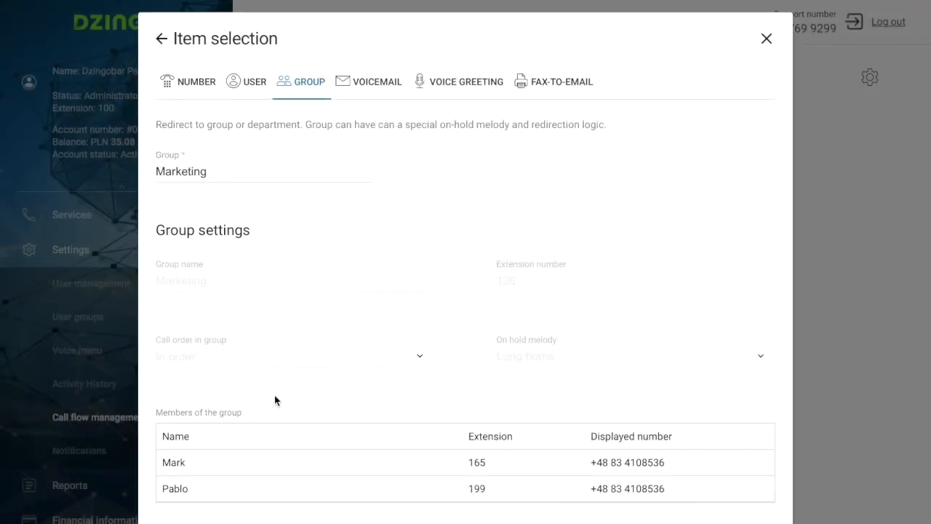
{"action": "scroll", "coordinate": [275, 395], "scroll_direction": "down", "scroll_amount": 2}
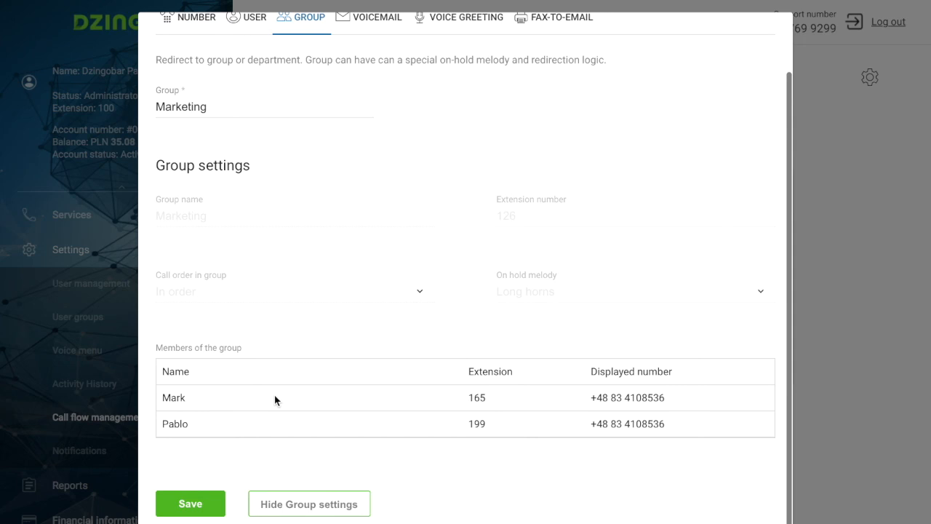
{"action": "left_click", "coordinate": [182, 508]}
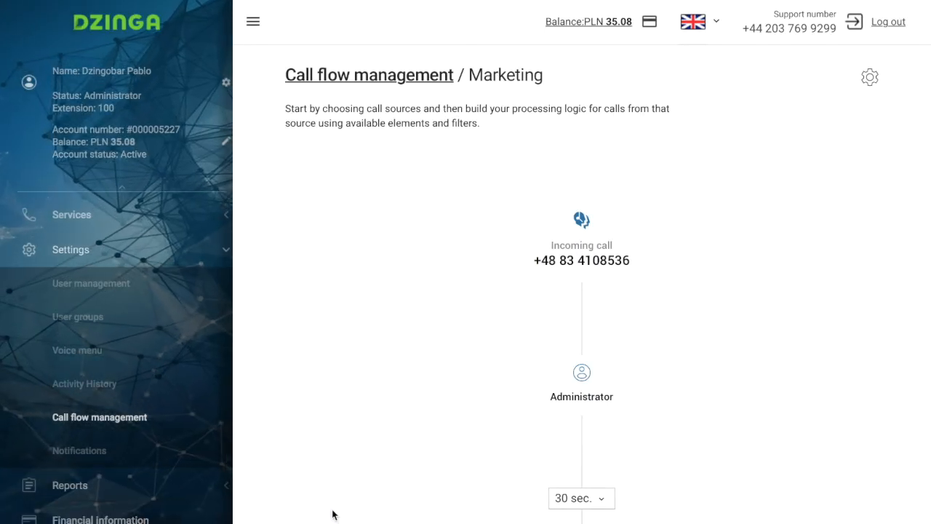
- Examine the delay options between the Administrator and Marketing elements of the call flow without changing the delay
{"action": "scroll", "coordinate": [341, 517], "scroll_direction": "down", "scroll_amount": 3}
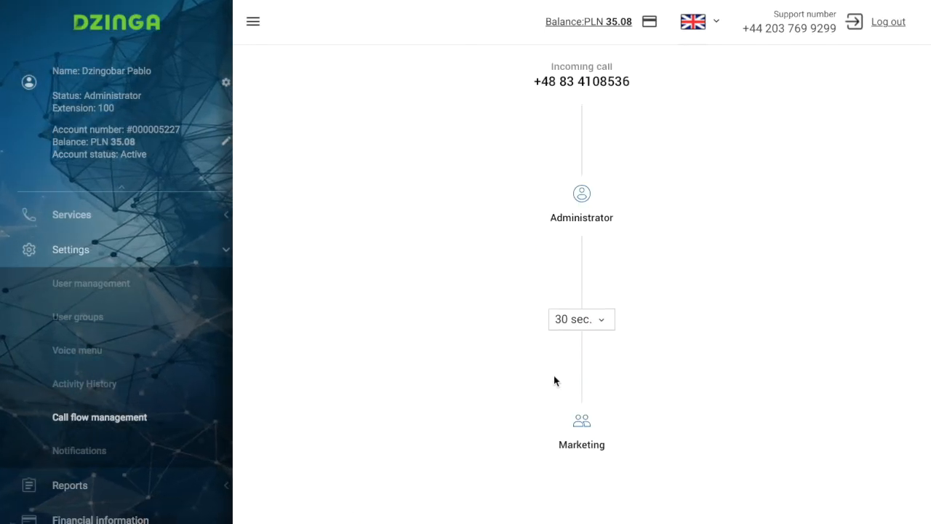
{"action": "left_click", "coordinate": [607, 327]}
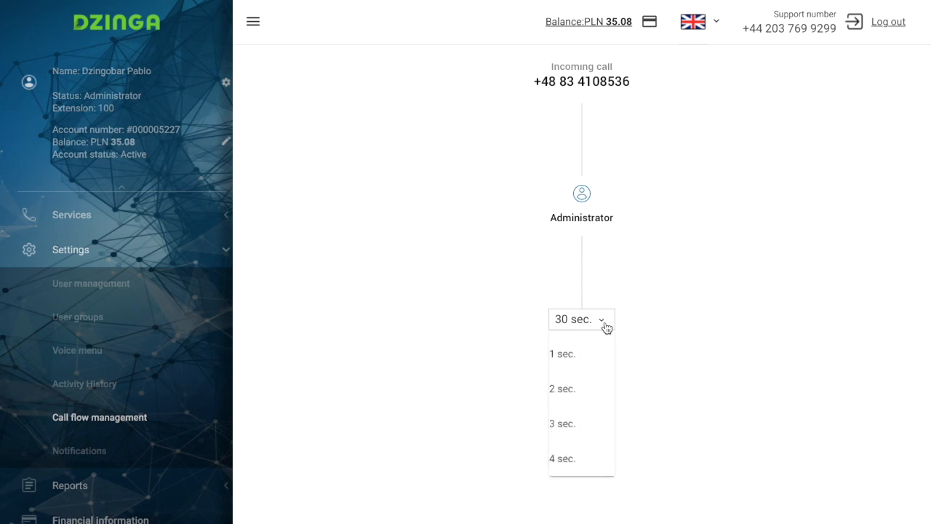
{"action": "scroll", "coordinate": [585, 388], "scroll_direction": "down", "scroll_amount": 3}
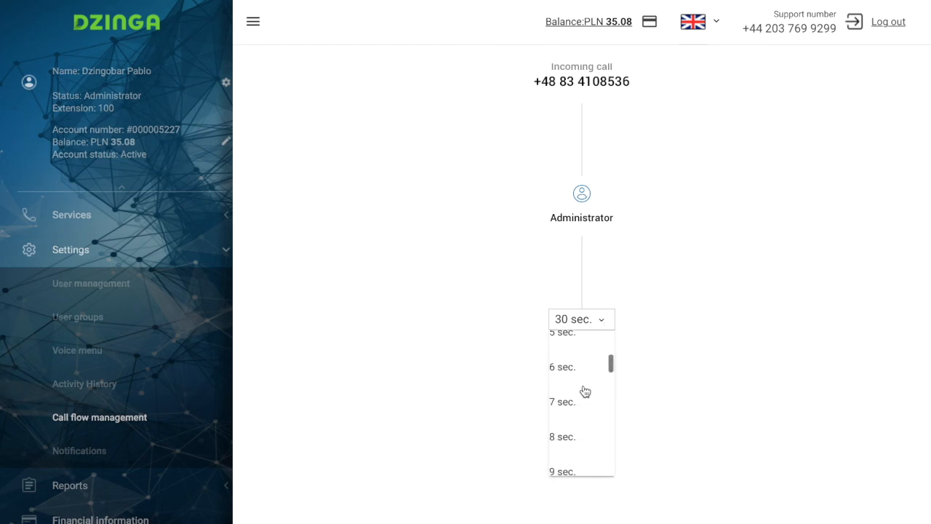
{"action": "scroll", "coordinate": [654, 364], "scroll_direction": "down", "scroll_amount": 1}
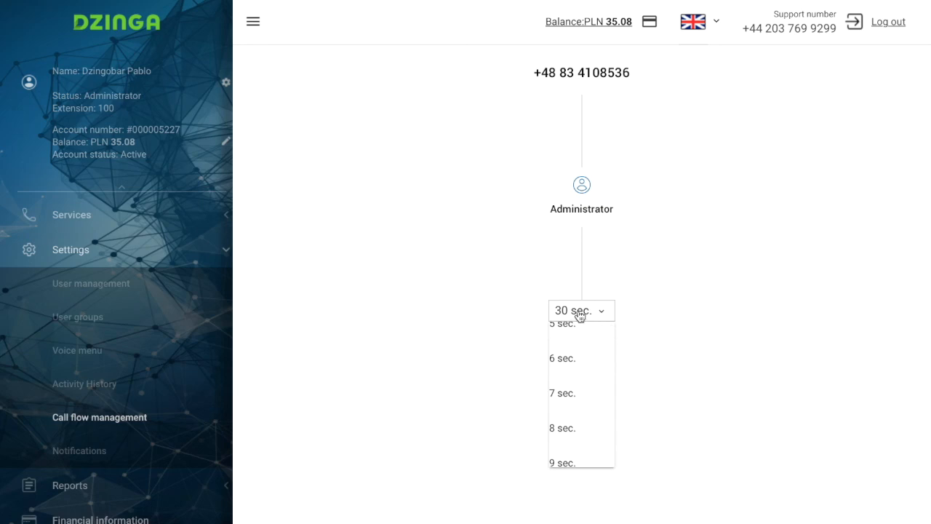
{"action": "left_click", "coordinate": [580, 316]}
{"action": "scroll", "coordinate": [683, 360], "scroll_direction": "down", "scroll_amount": 1}
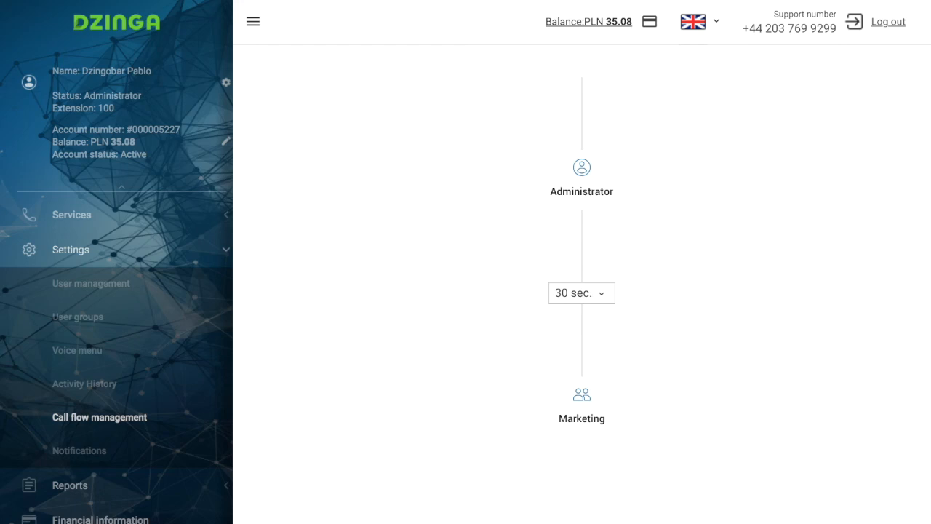
{"action": "scroll", "coordinate": [582, 291], "scroll_direction": "down", "scroll_amount": 1}
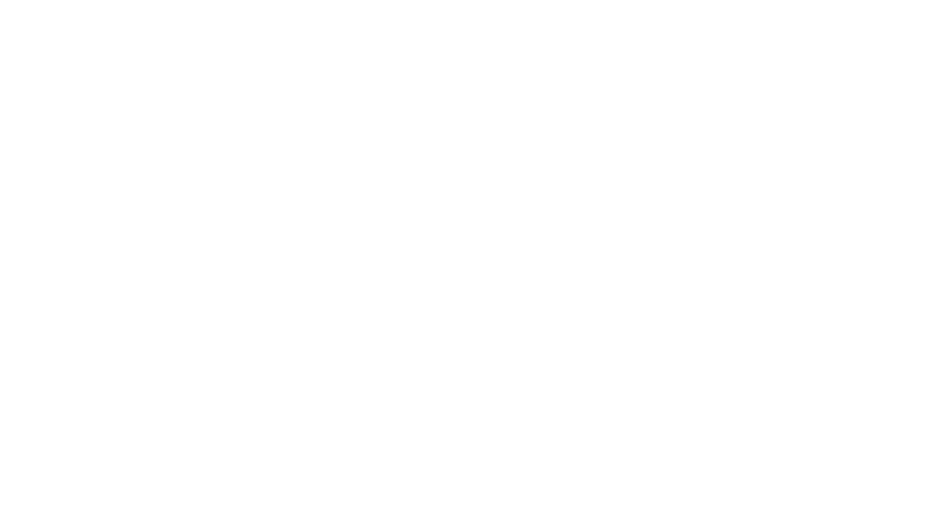